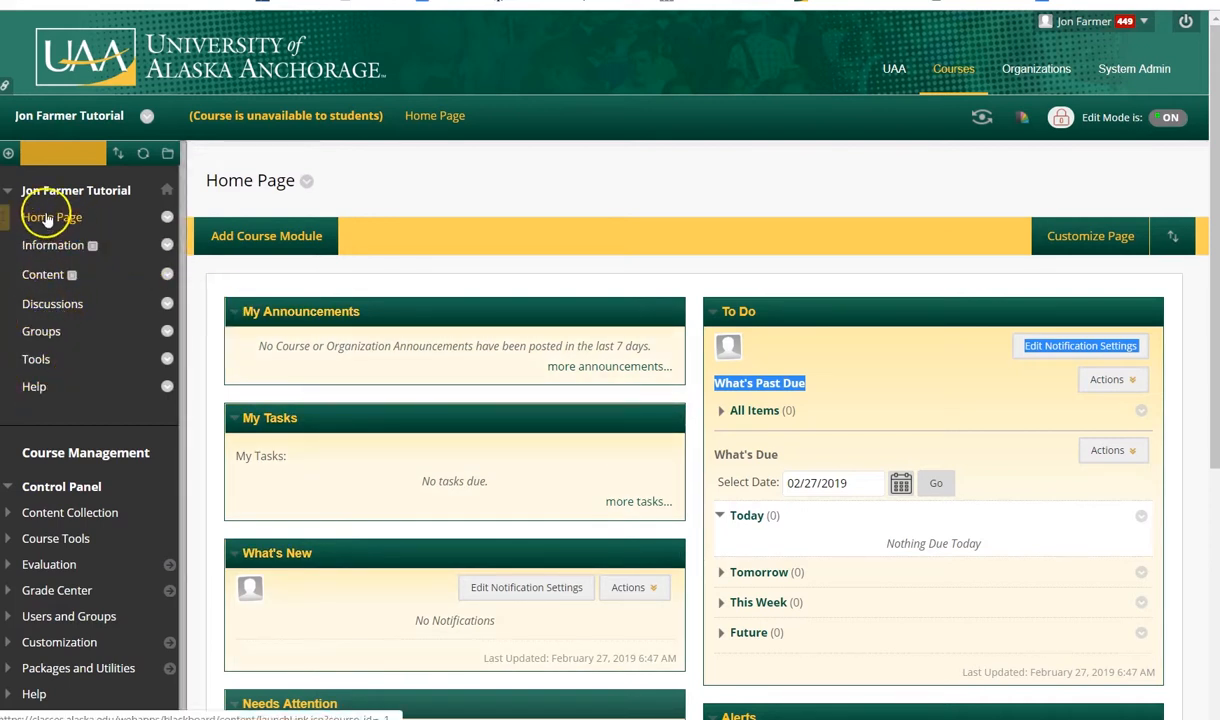
# Rename the Information link in the course menu to Module 1 and open that content area
pyautogui.click(119, 222)
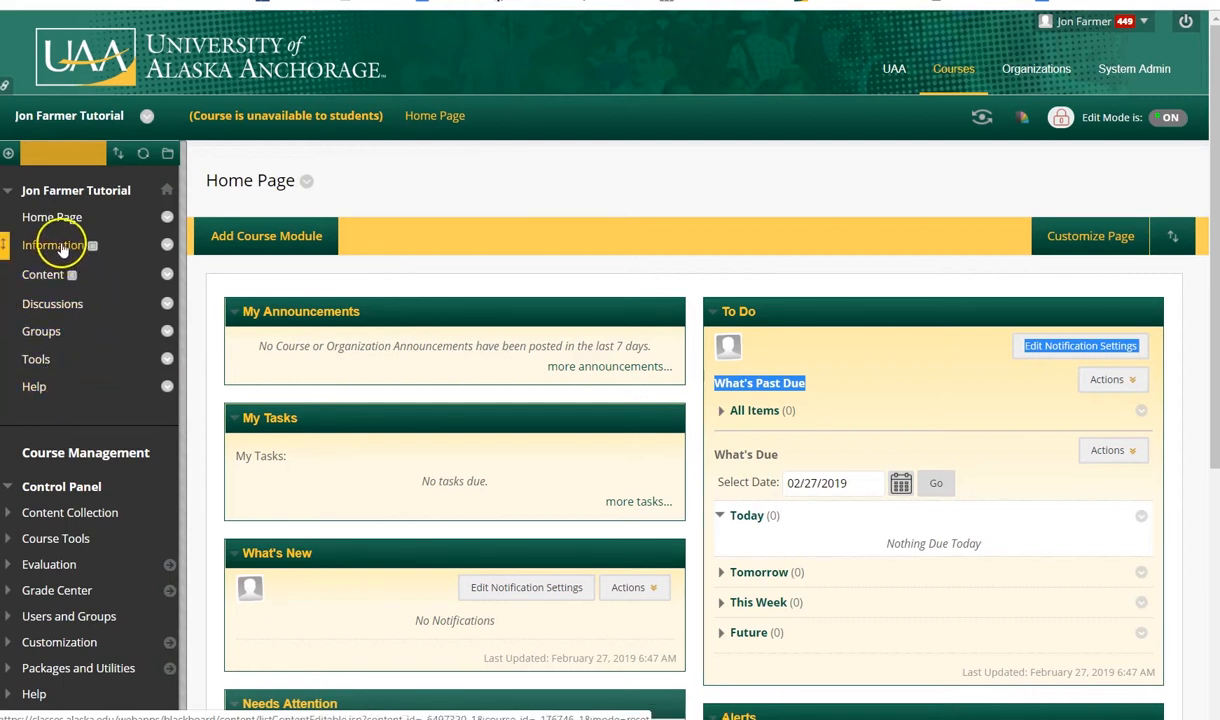
pyautogui.click(167, 245)
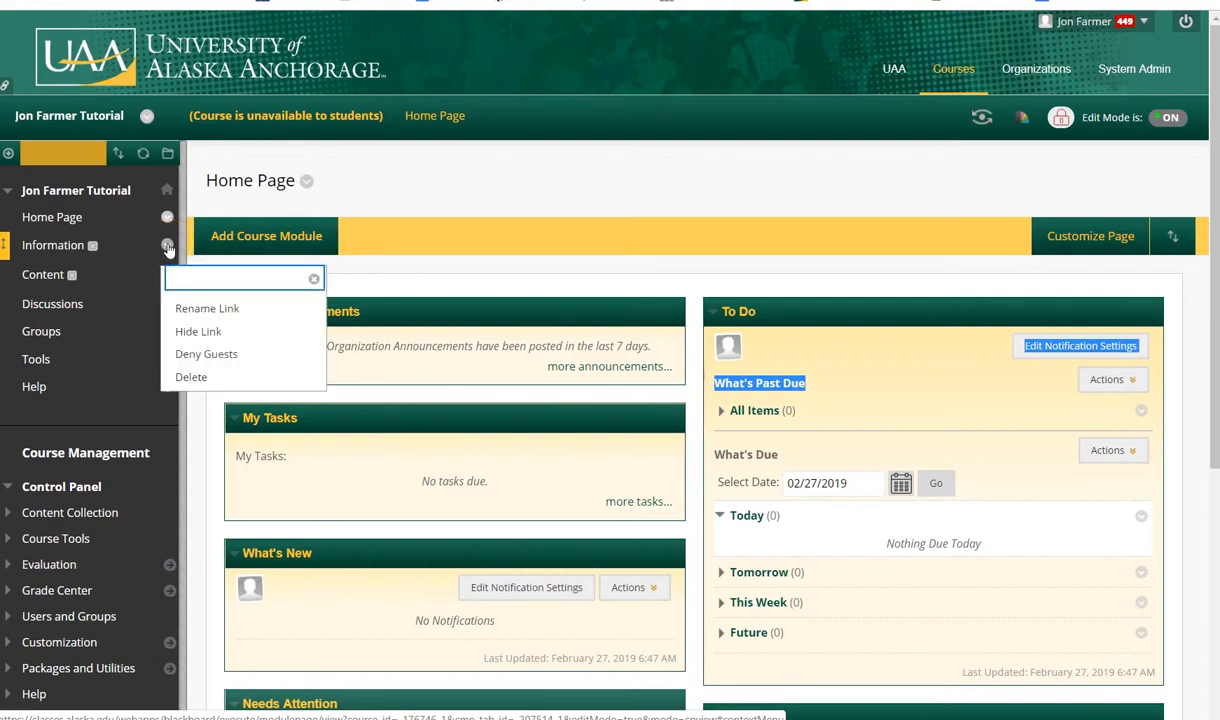
pyautogui.click(193, 308)
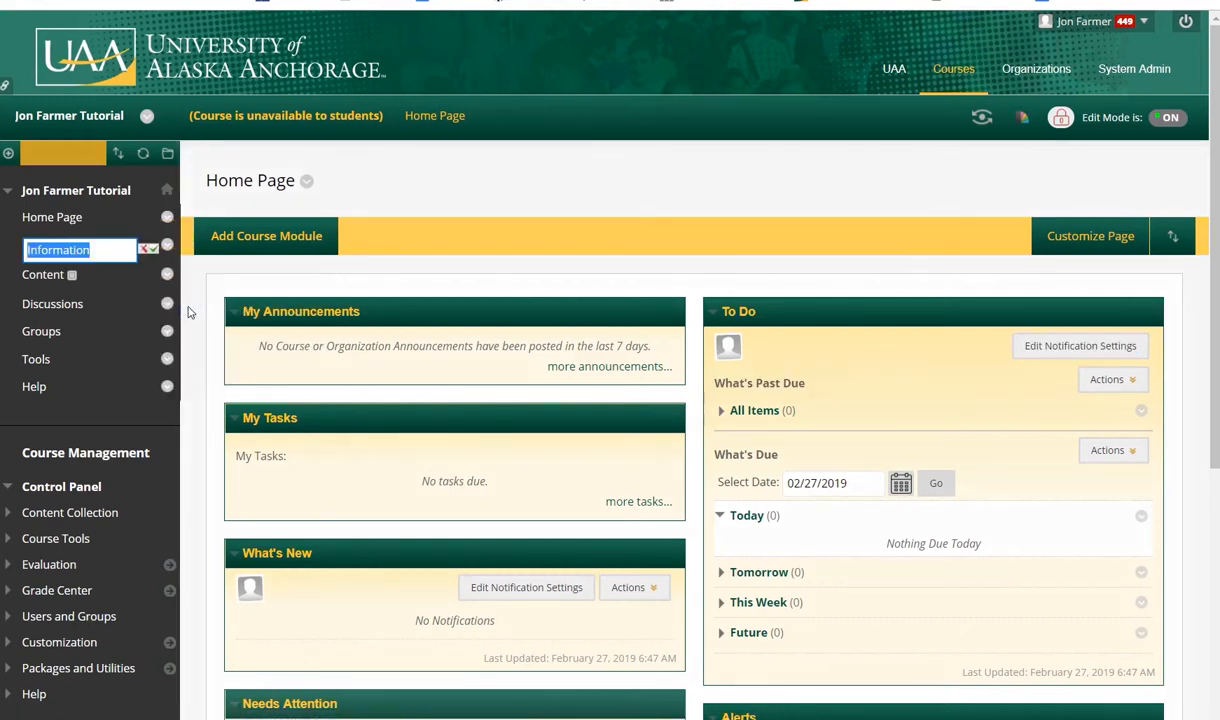
pyautogui.write('Module 1')
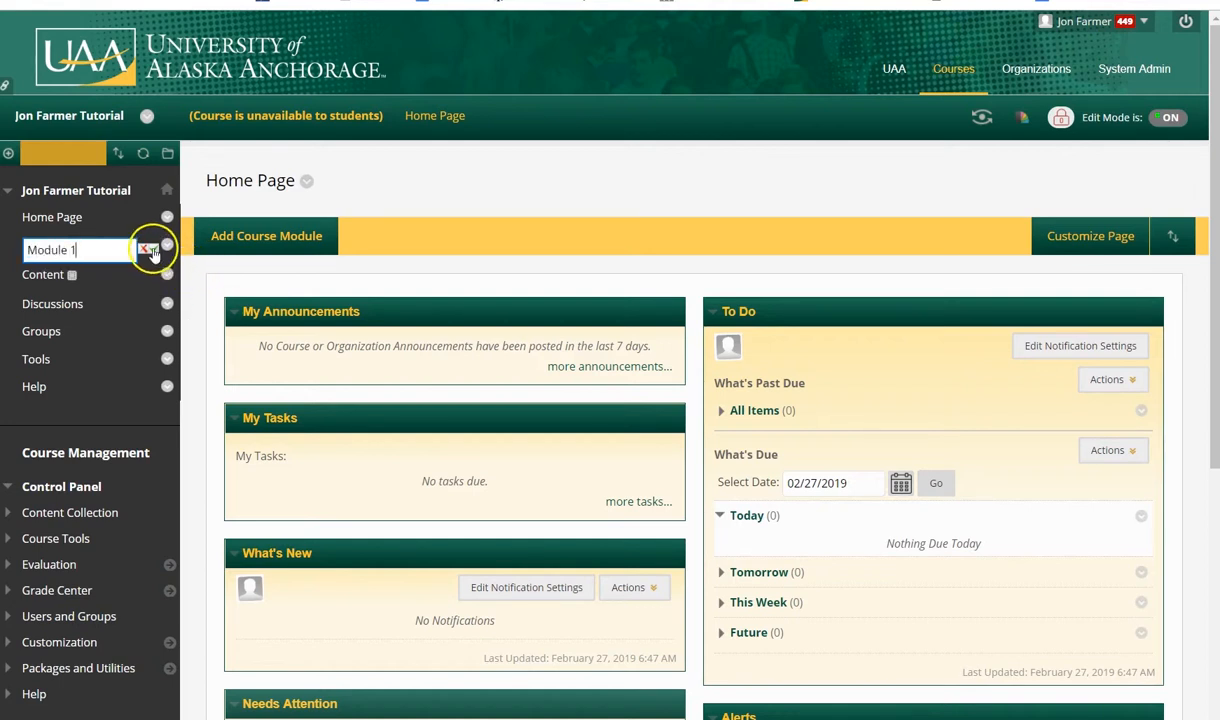
pyautogui.click(153, 250)
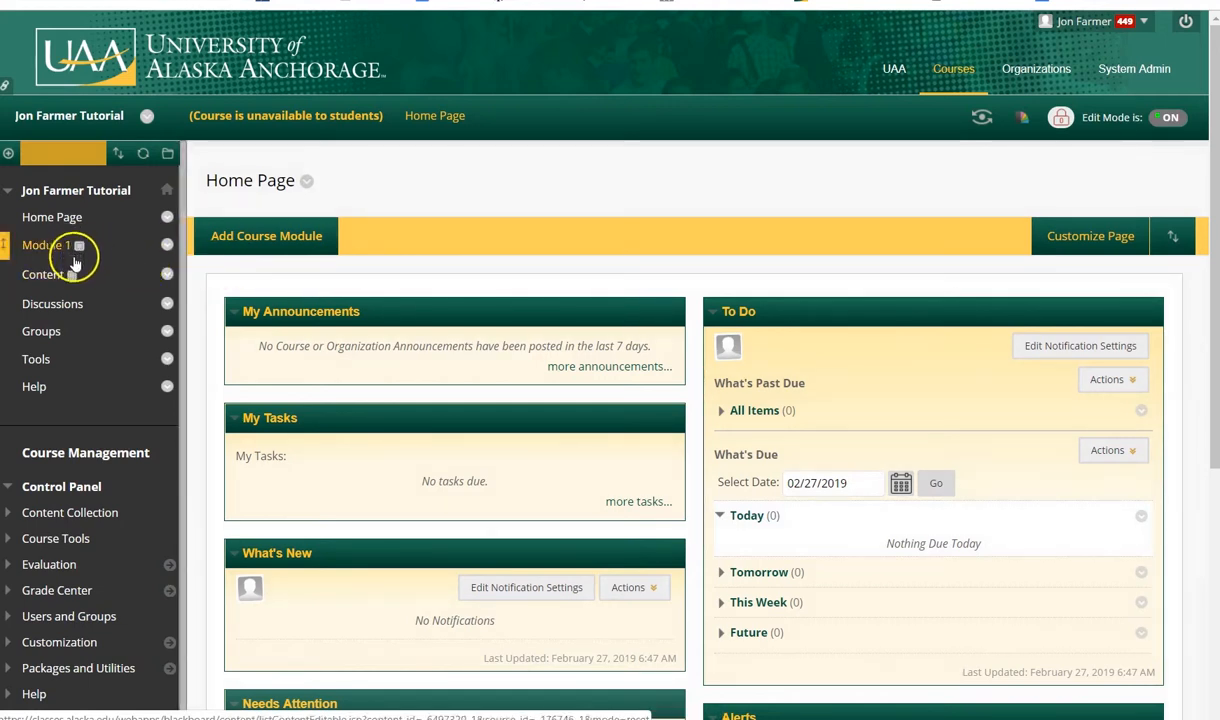
pyautogui.click(50, 252)
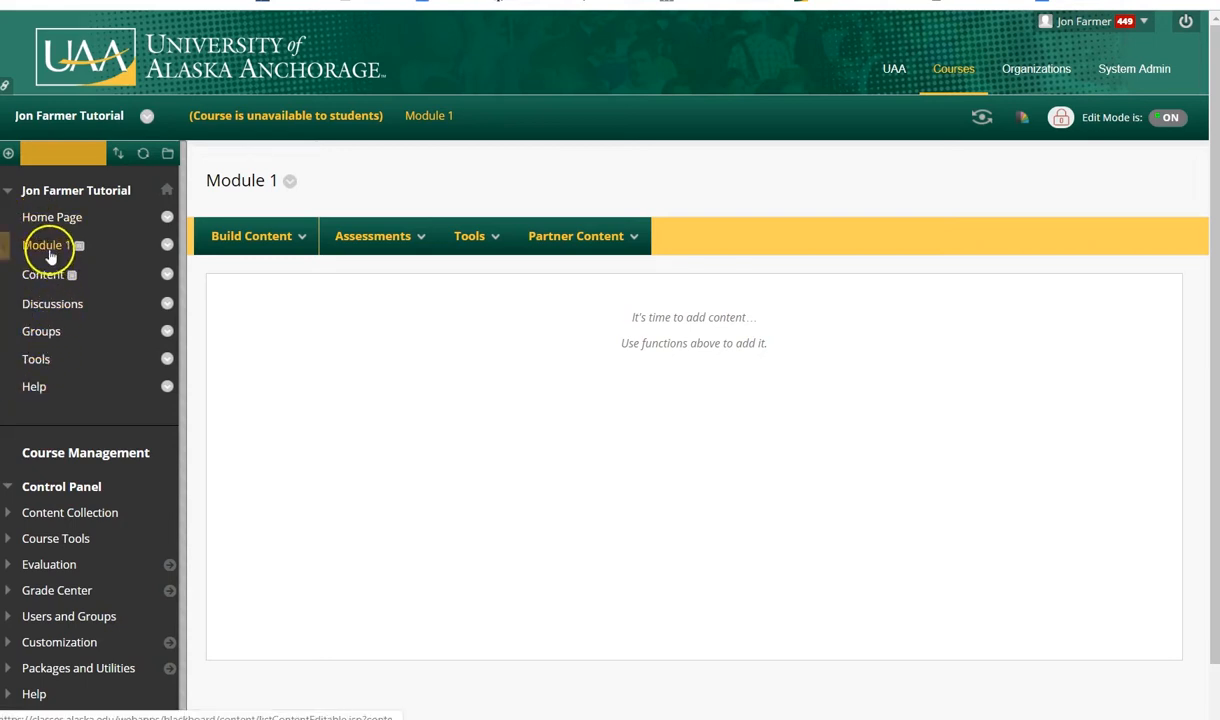
# Add a tool link named Grades of type My Grades to the course menu and make it available to users
pyautogui.click(8, 154)
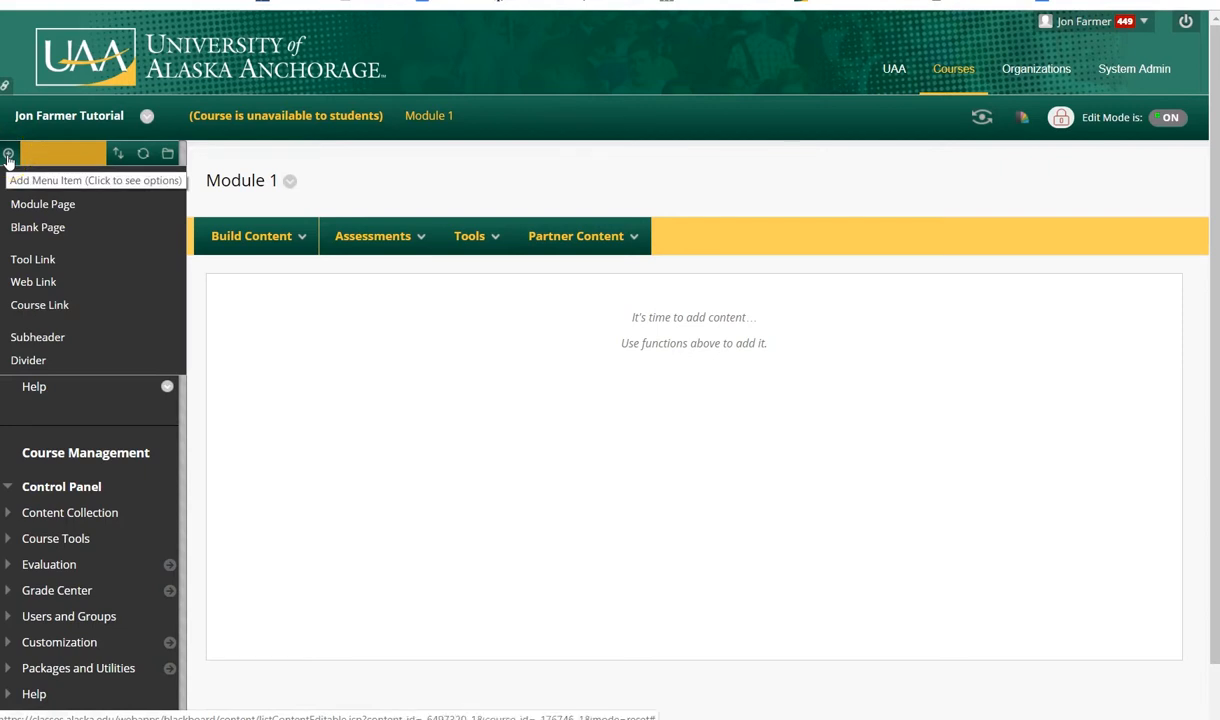
pyautogui.moveTo(9, 156)
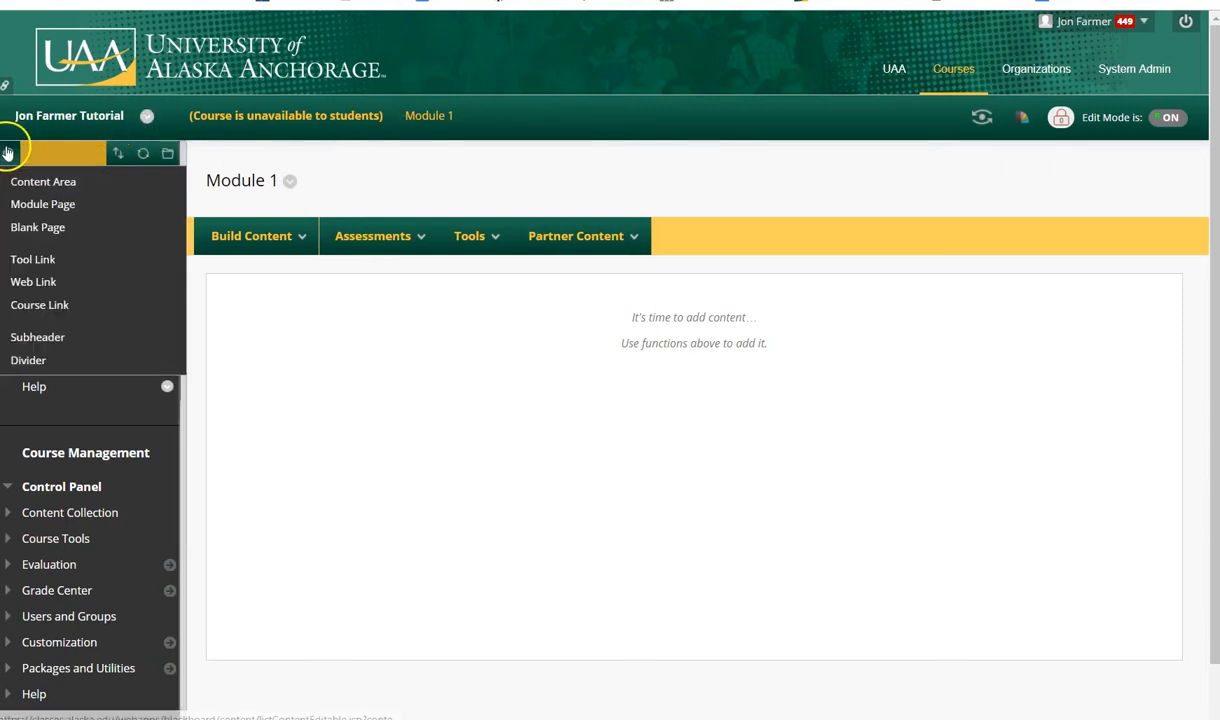
pyautogui.click(30, 260)
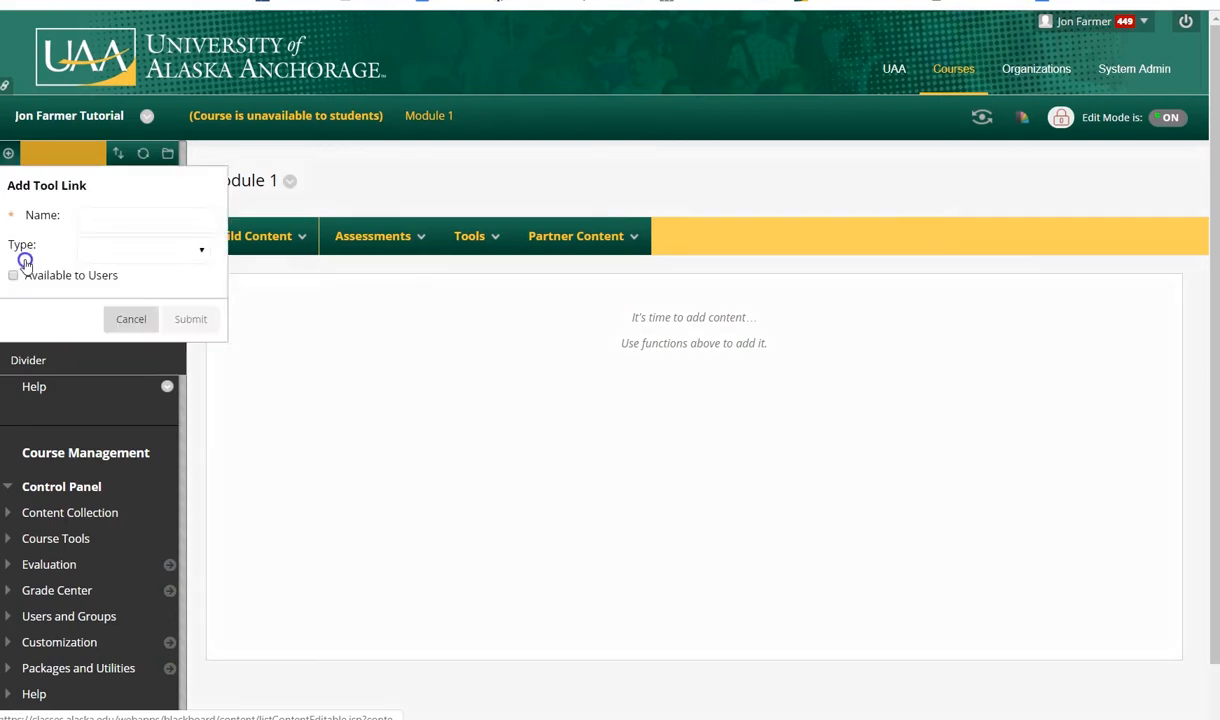
pyautogui.click(209, 250)
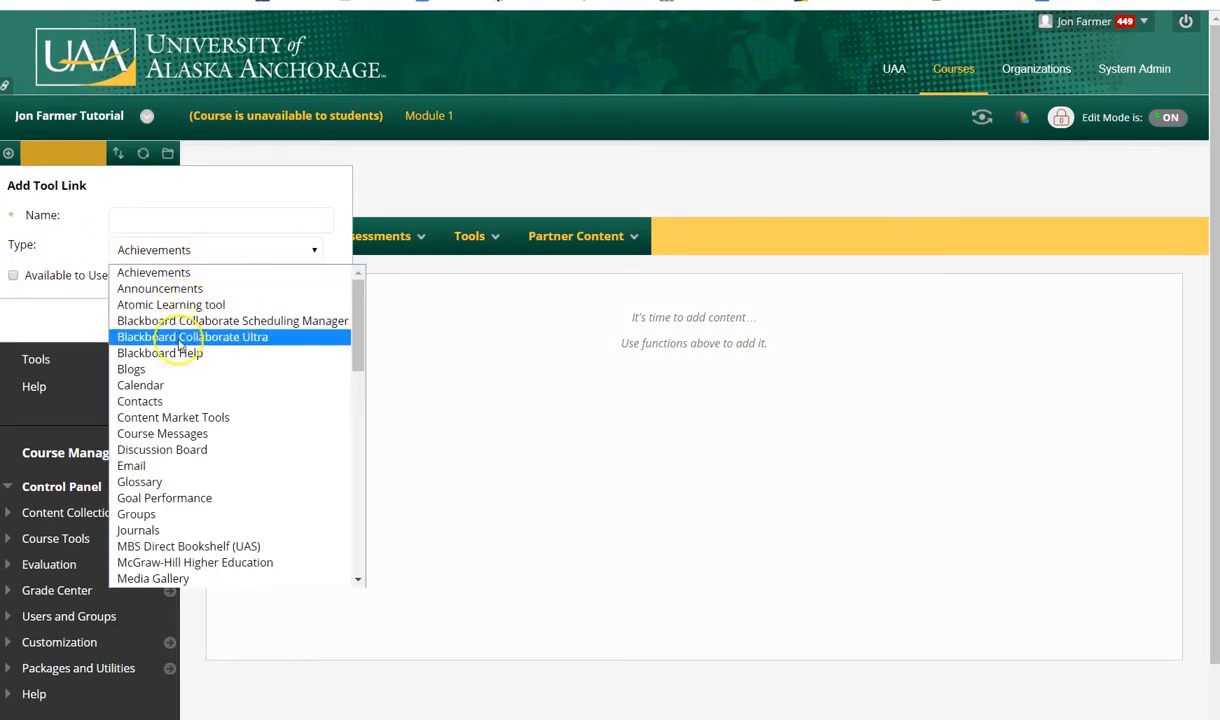
pyautogui.scroll(-3, 148, 527)
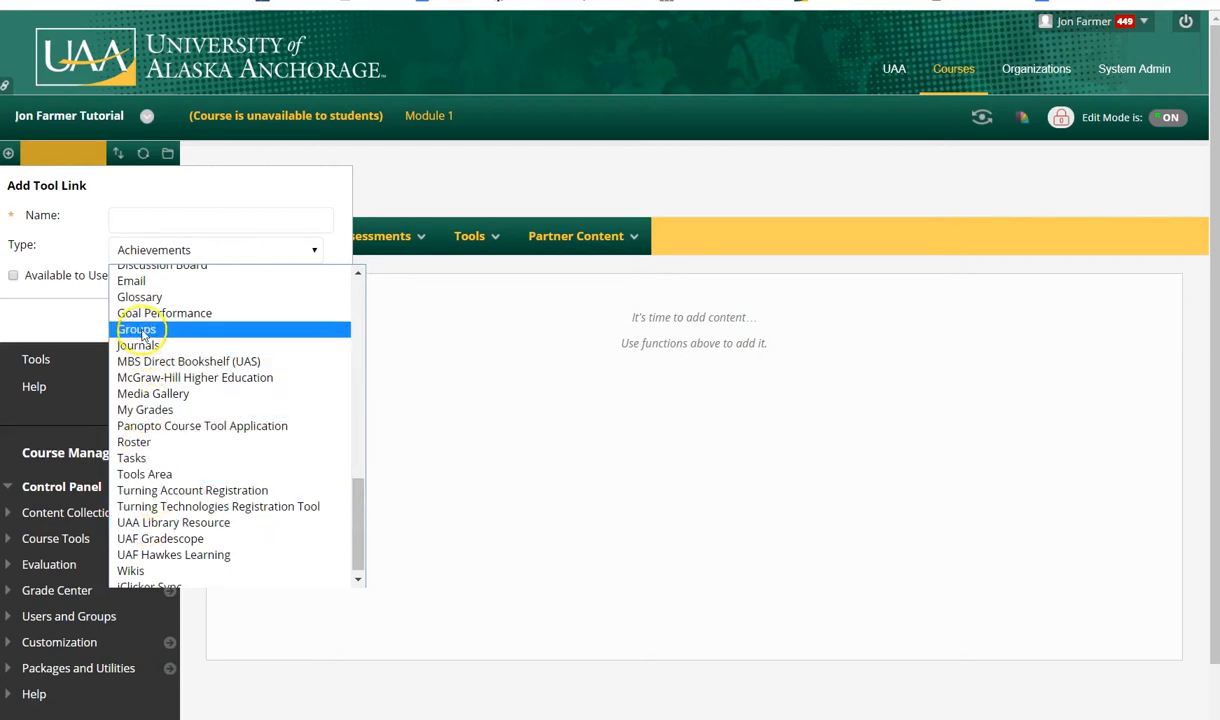
pyautogui.click(140, 409)
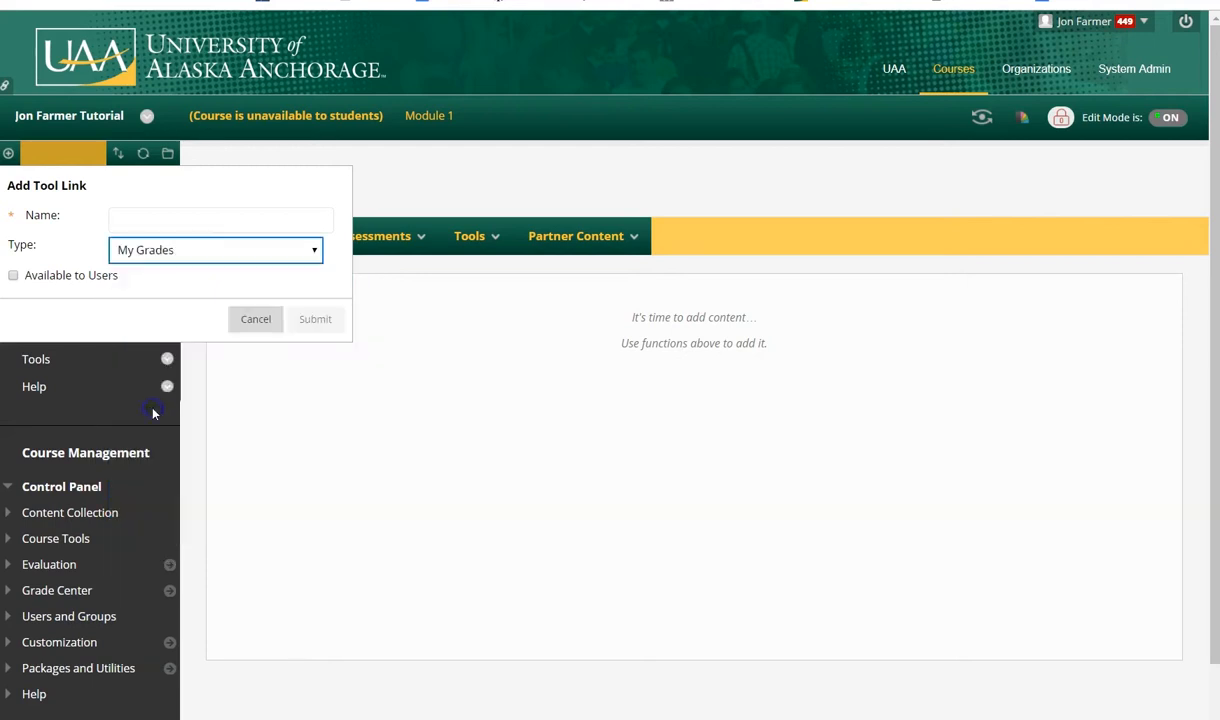
pyautogui.click(125, 228)
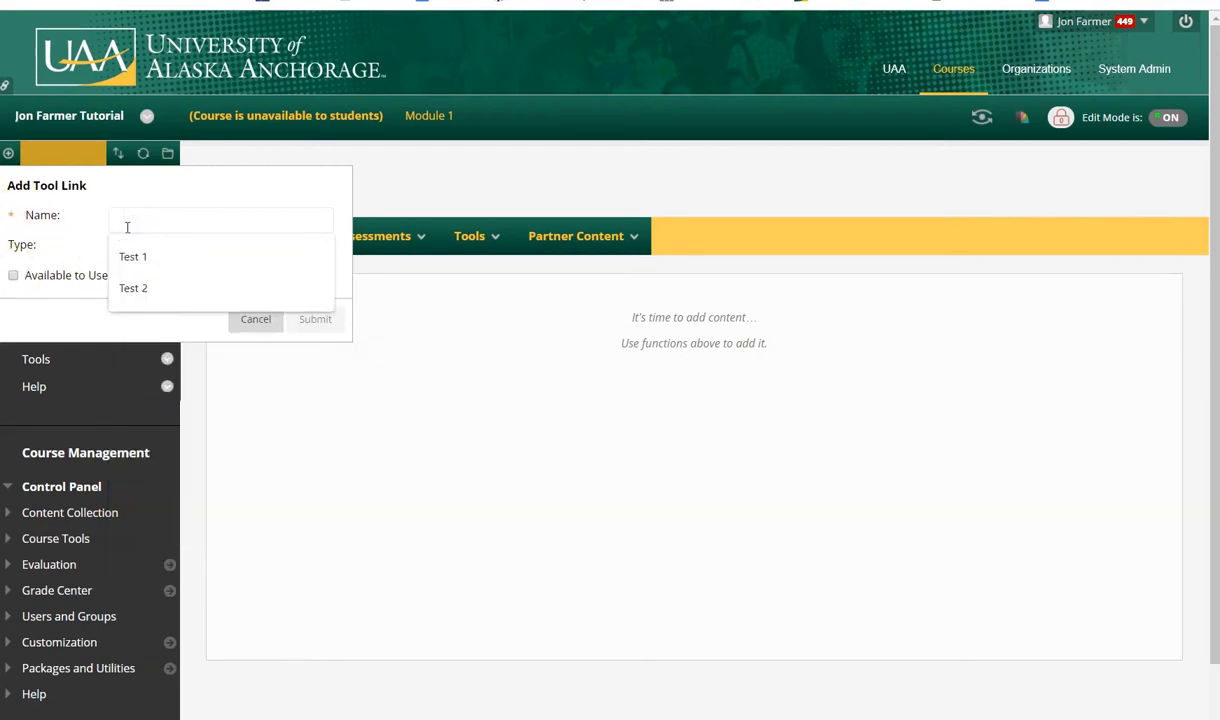
pyautogui.write('Grades')
pyautogui.click(127, 228)
pyautogui.click(14, 276)
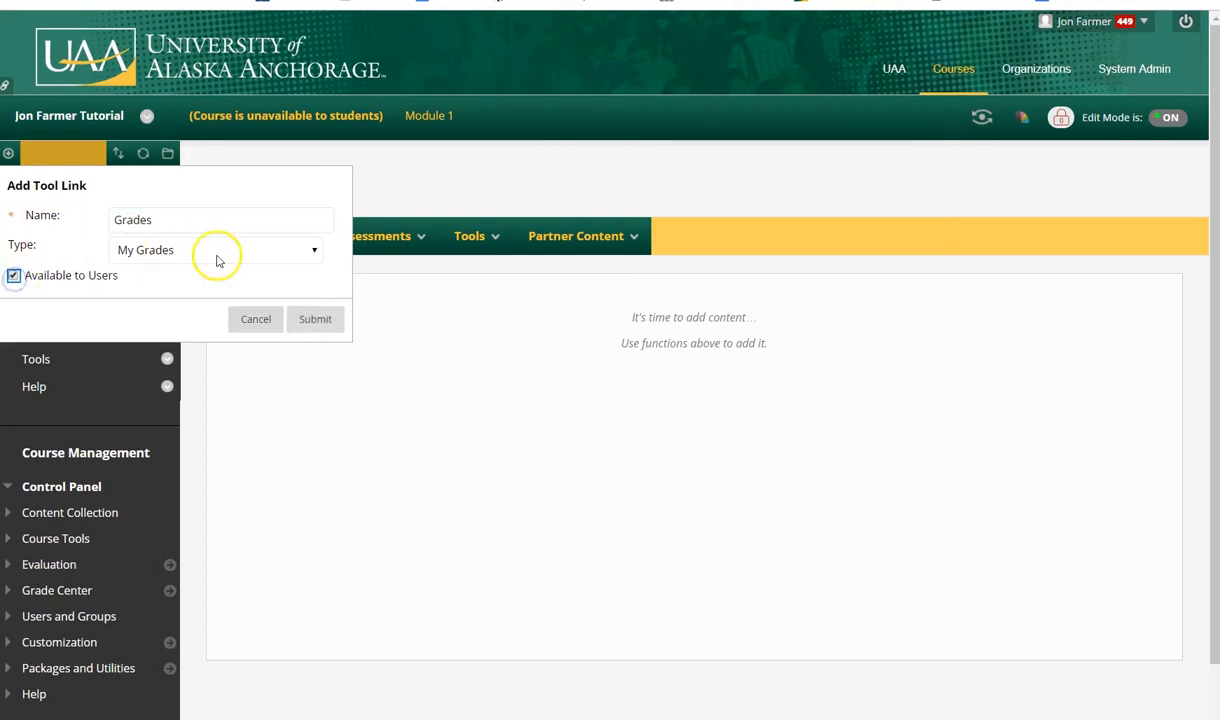
pyautogui.click(316, 320)
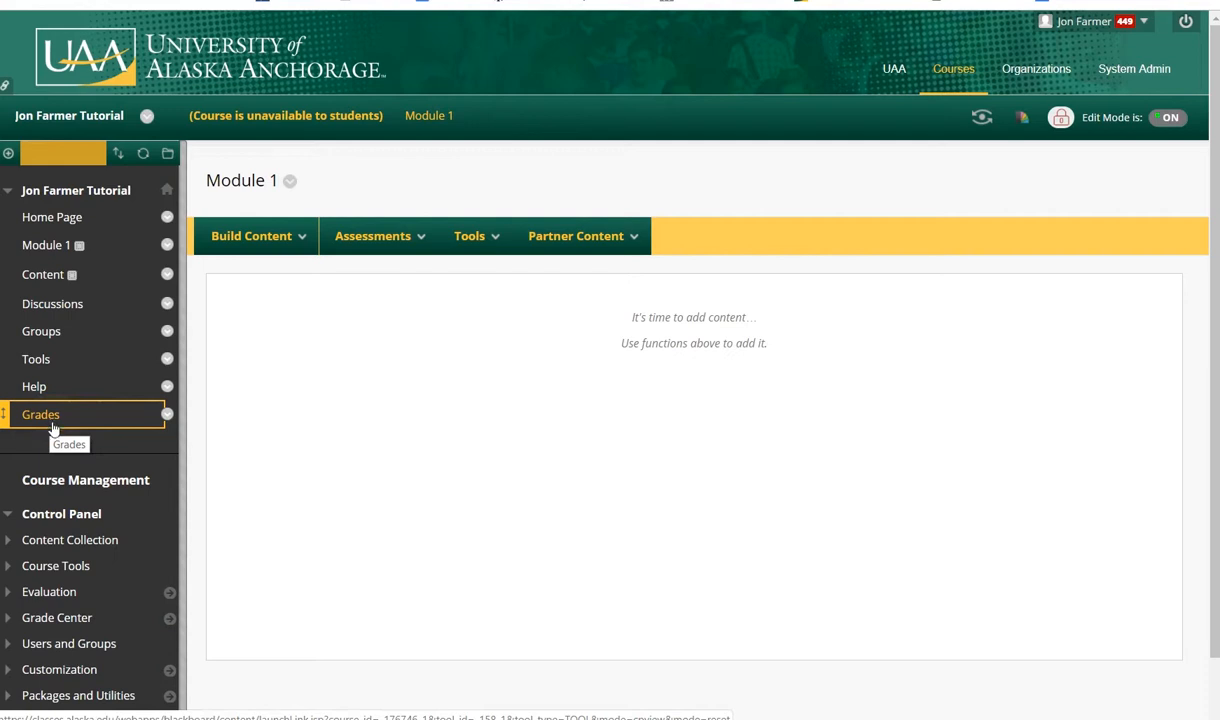
# Delete the Tools item from the course menu and hide the Groups link
pyautogui.moveTo(50, 430); pyautogui.dragTo(36, 366)
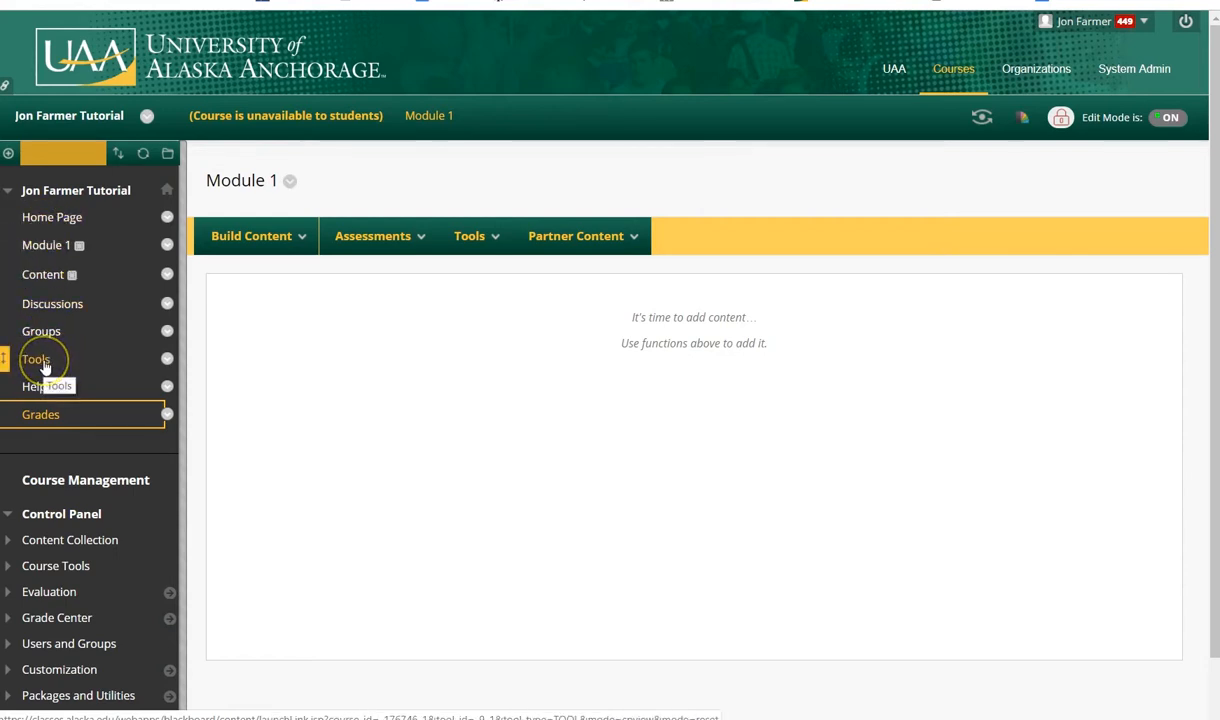
pyautogui.click(167, 361)
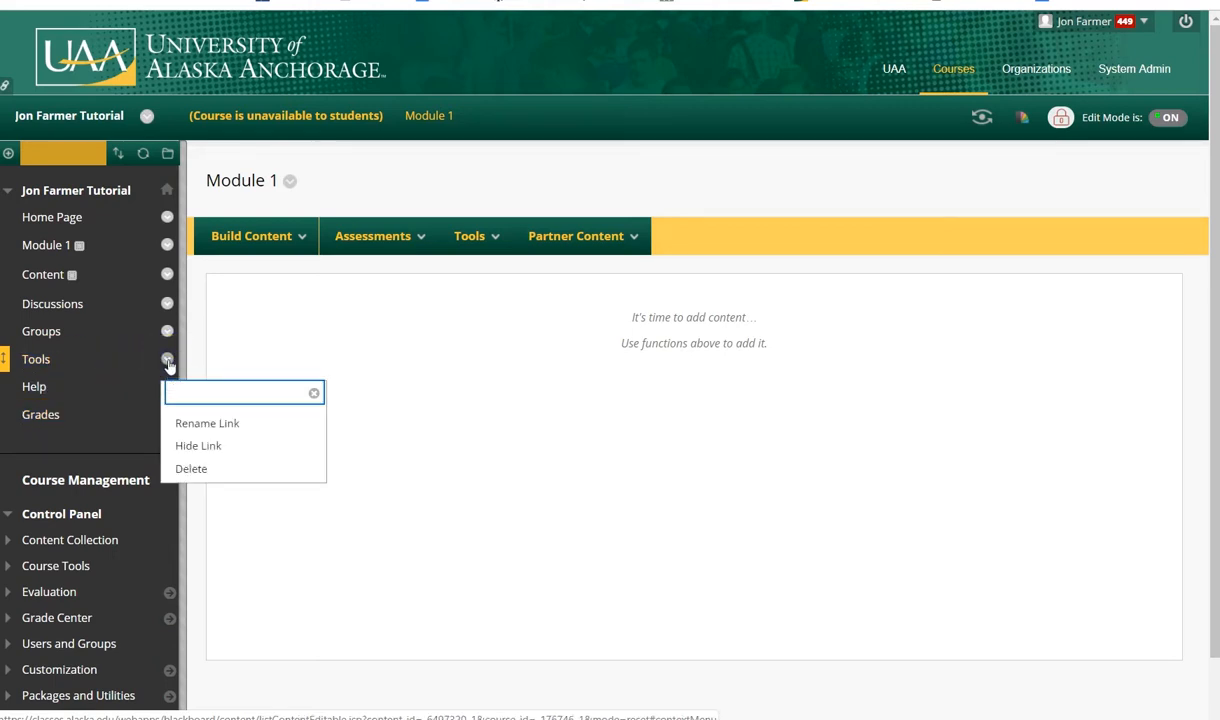
pyautogui.click(182, 470)
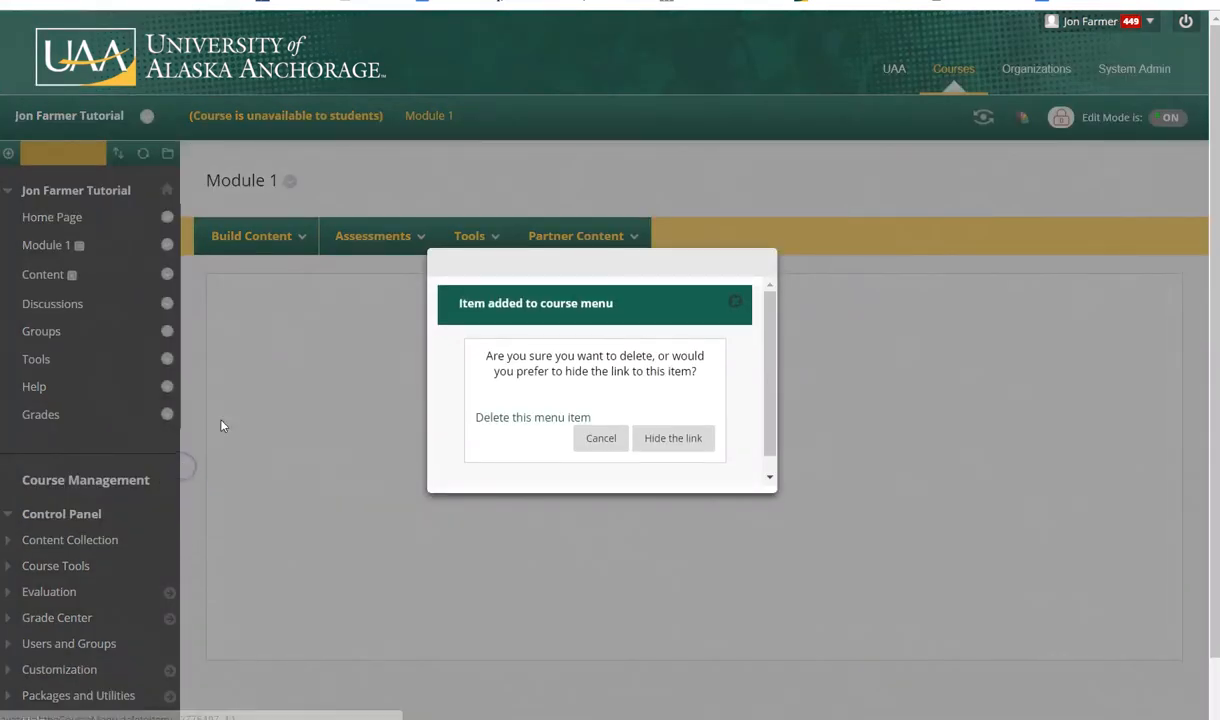
pyautogui.click(520, 423)
pyautogui.click(684, 383)
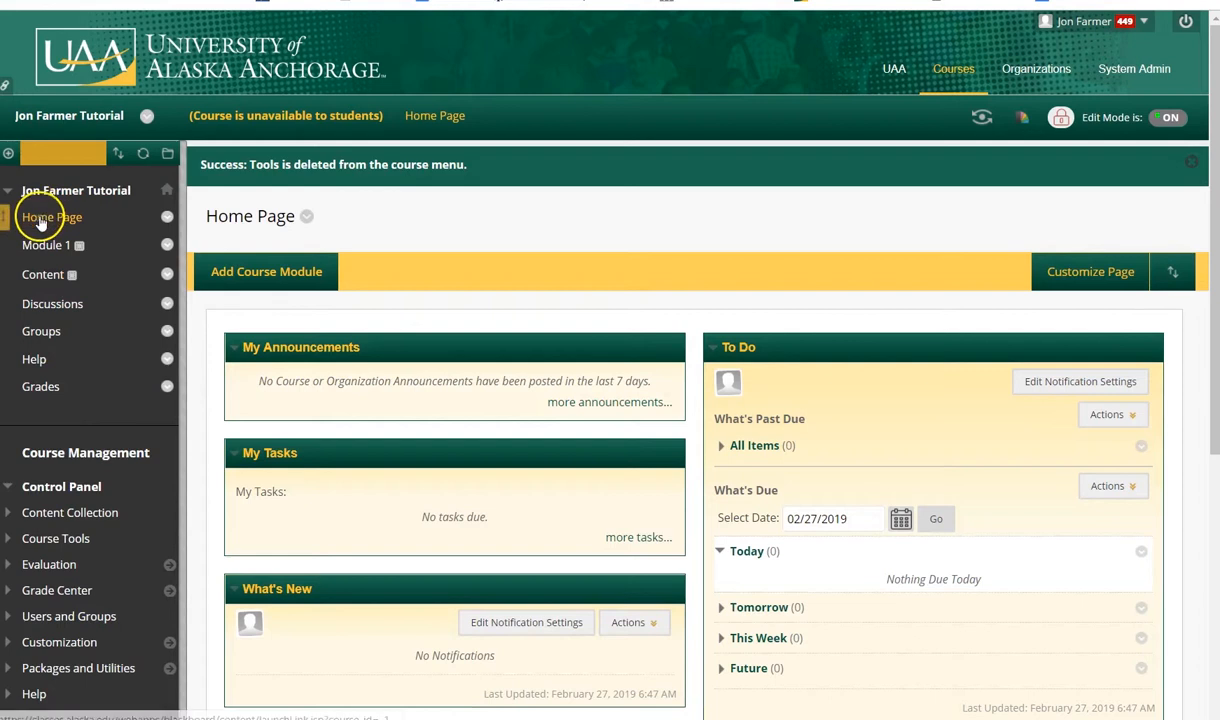
pyautogui.click(167, 333)
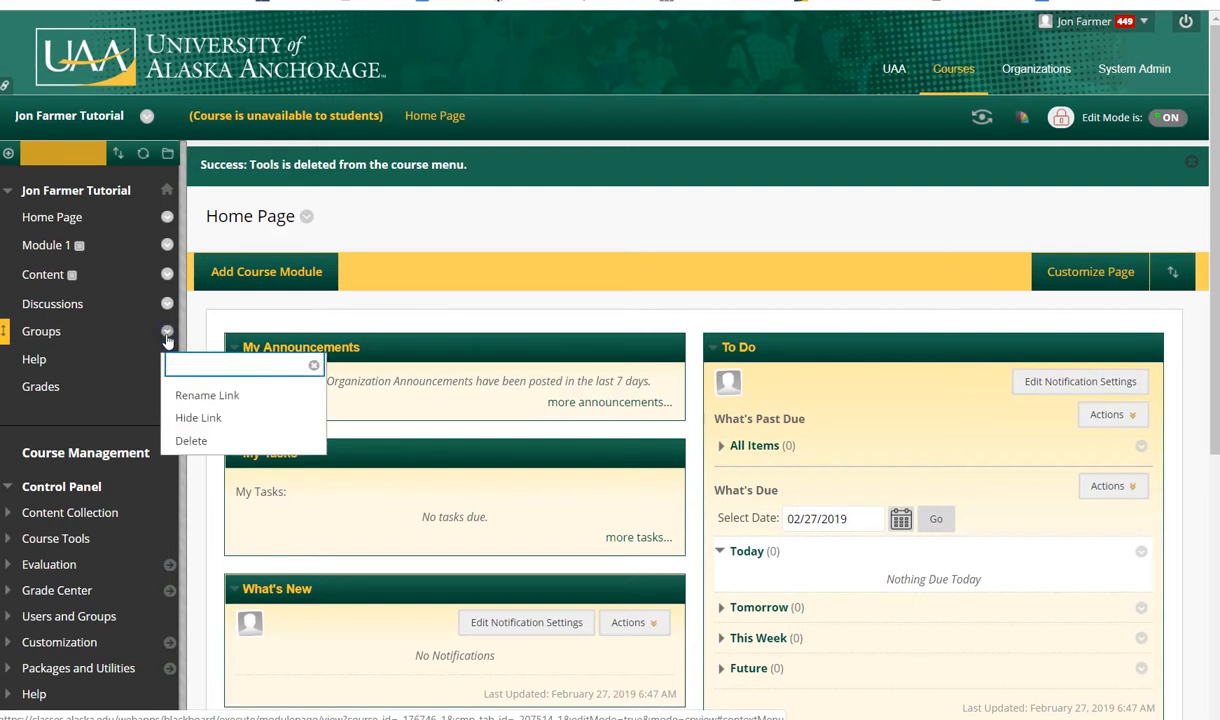
pyautogui.click(190, 420)
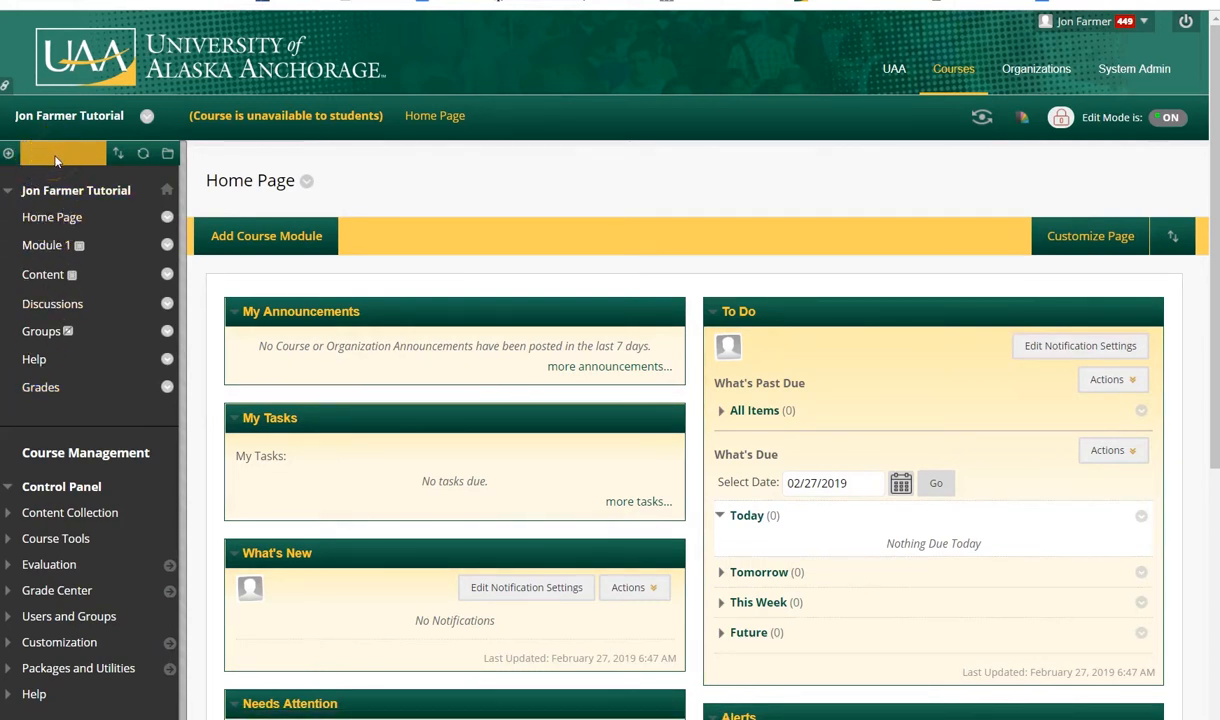
# Open the Module 1 content area and examine its options for building content, assessments and tools
pyautogui.click(10, 153)
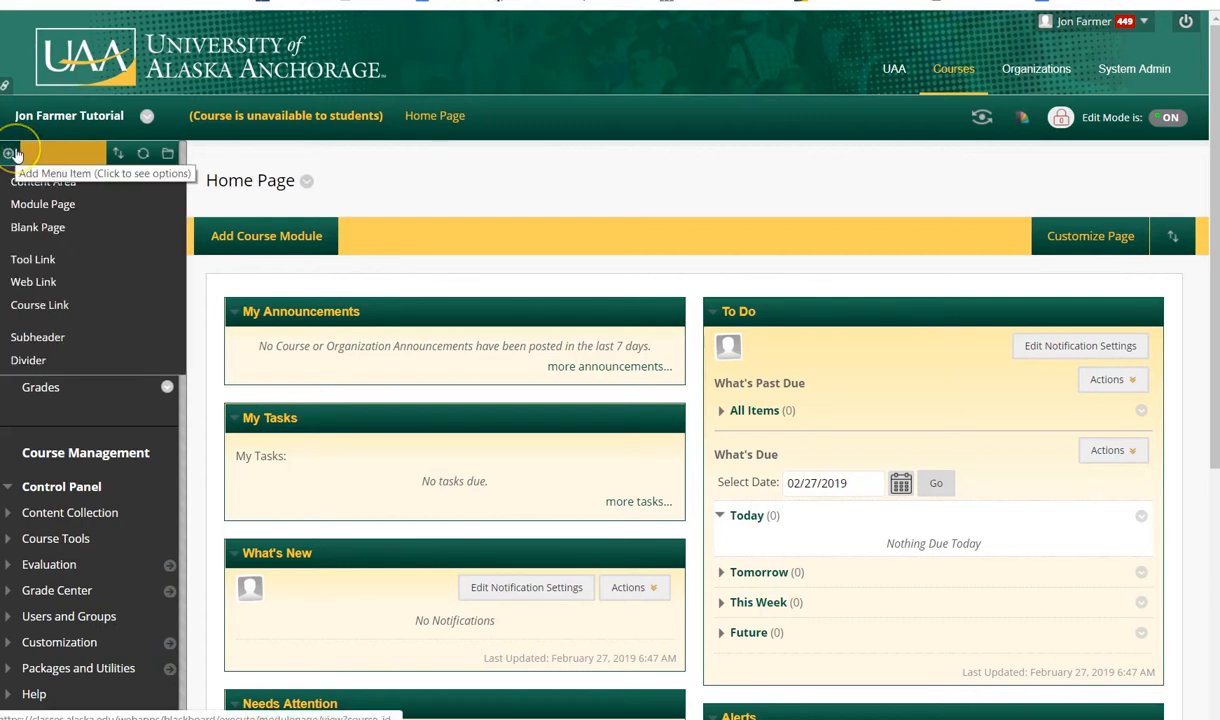
pyautogui.click(10, 153)
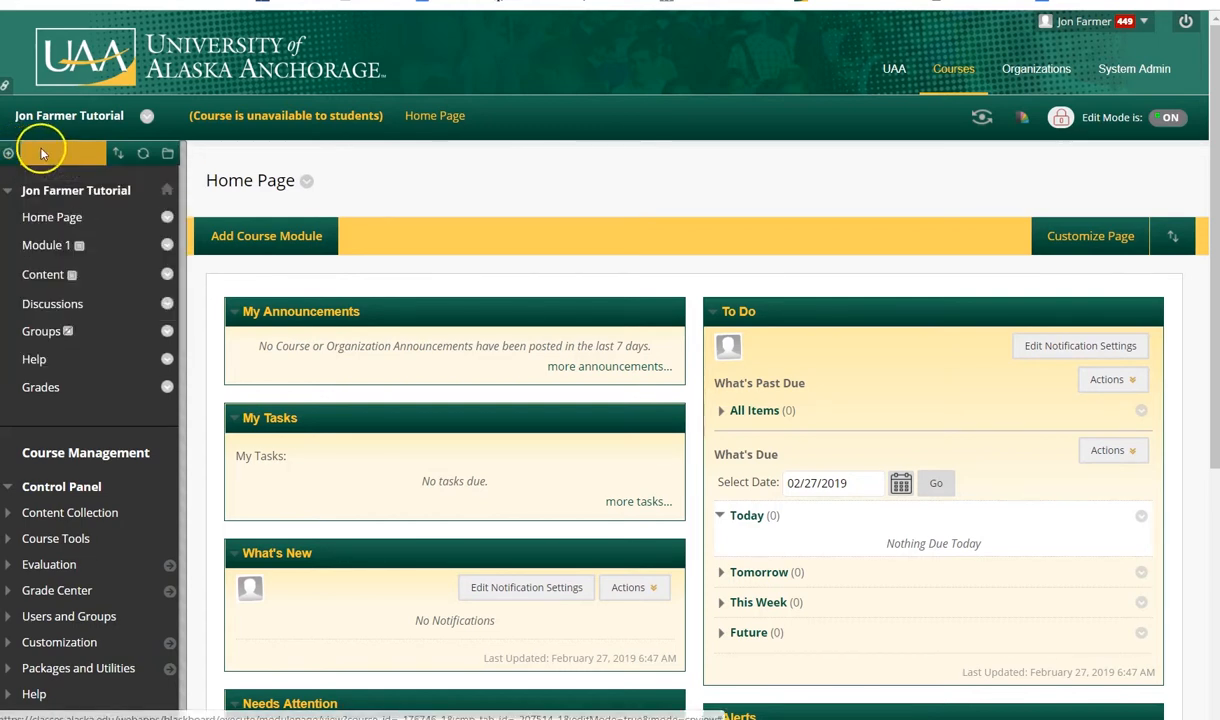
pyautogui.click(10, 153)
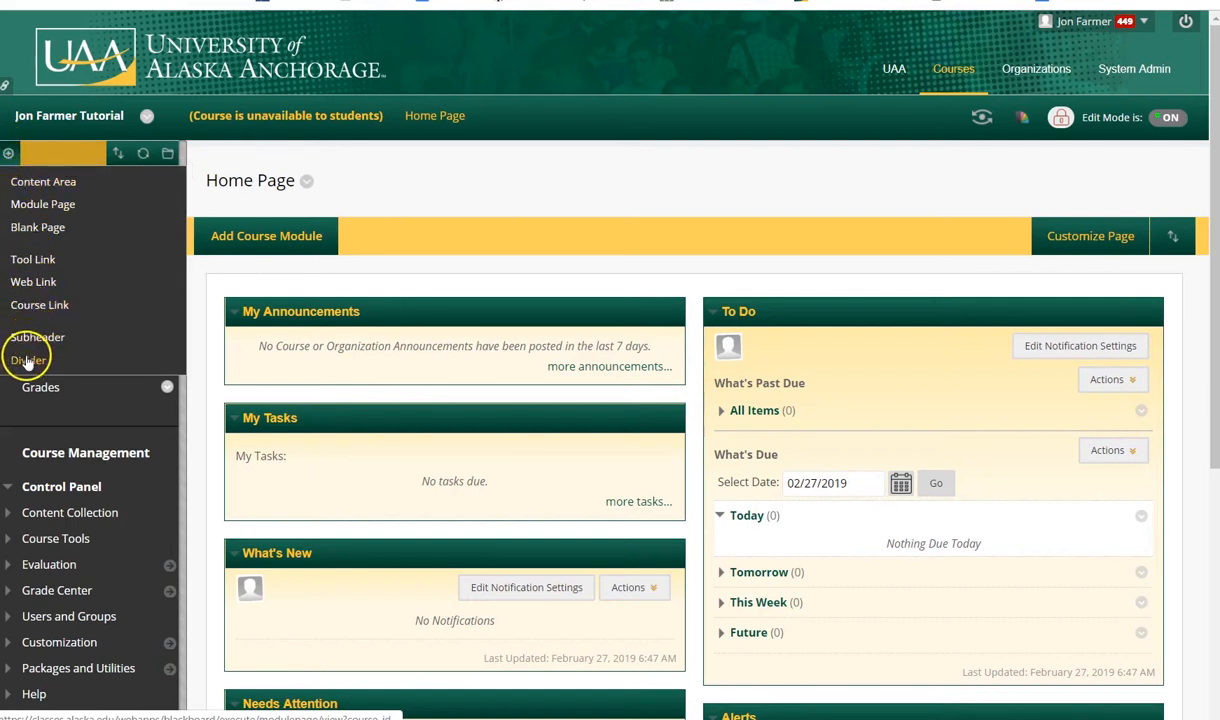
pyautogui.click(43, 181)
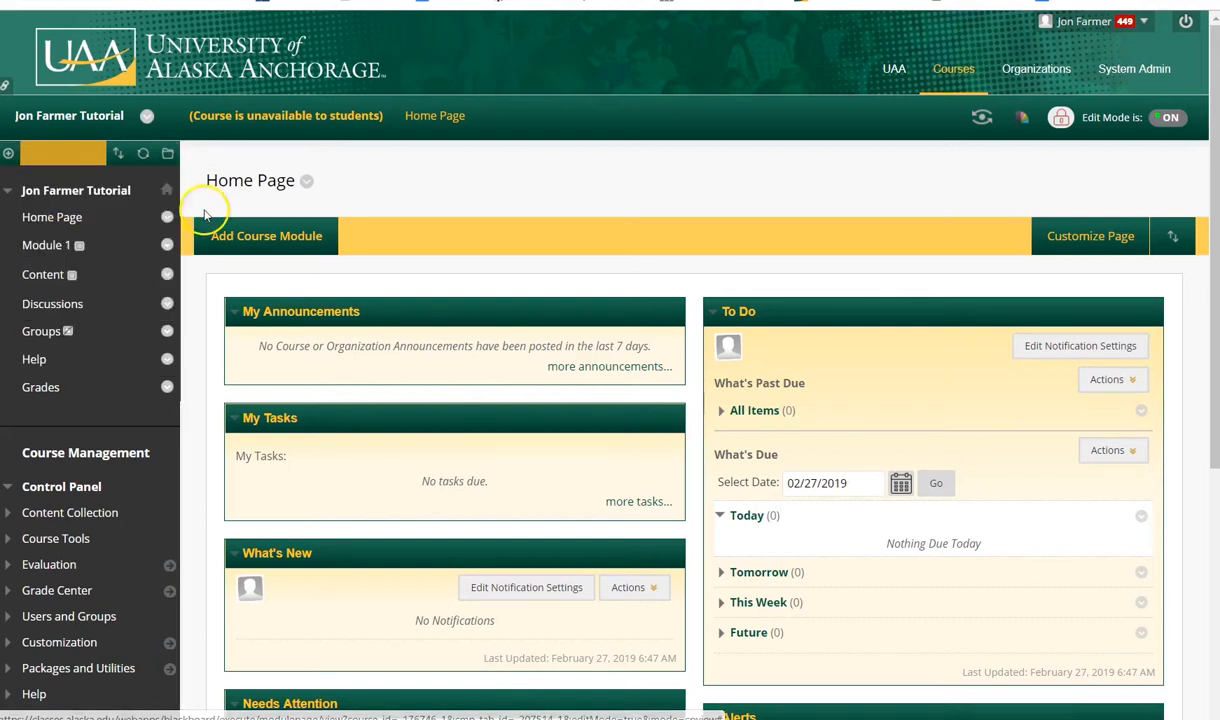
pyautogui.click(43, 245)
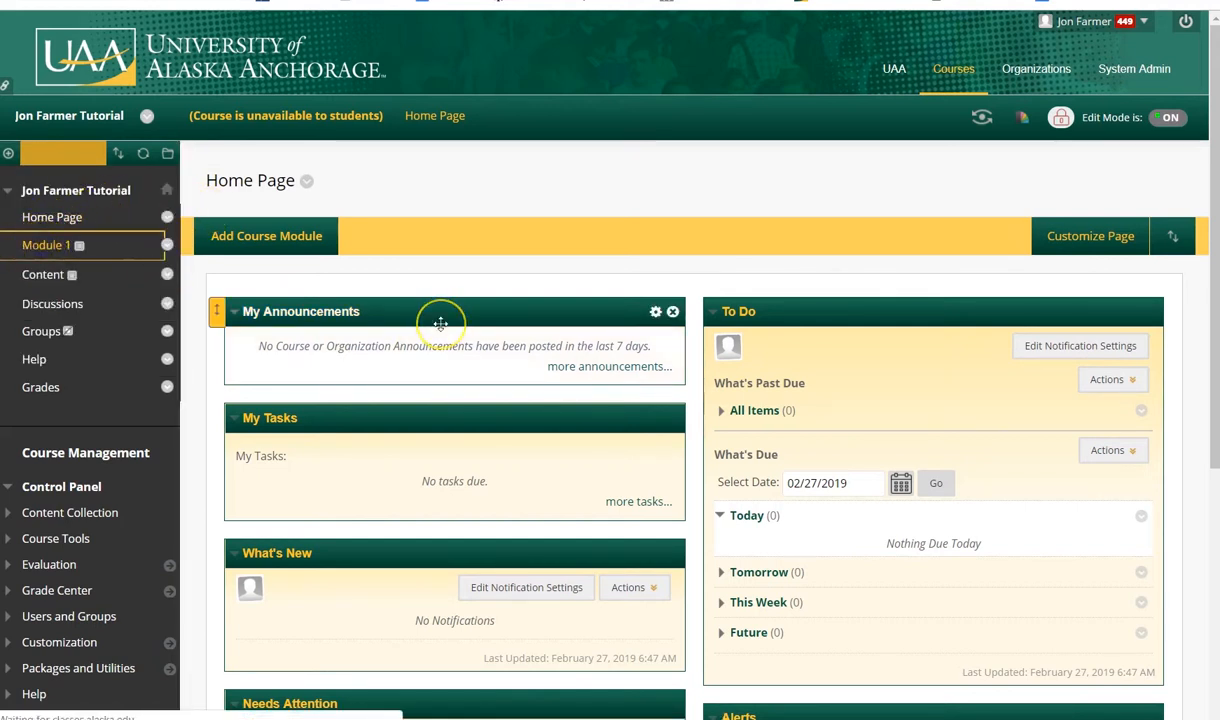
pyautogui.click(262, 237)
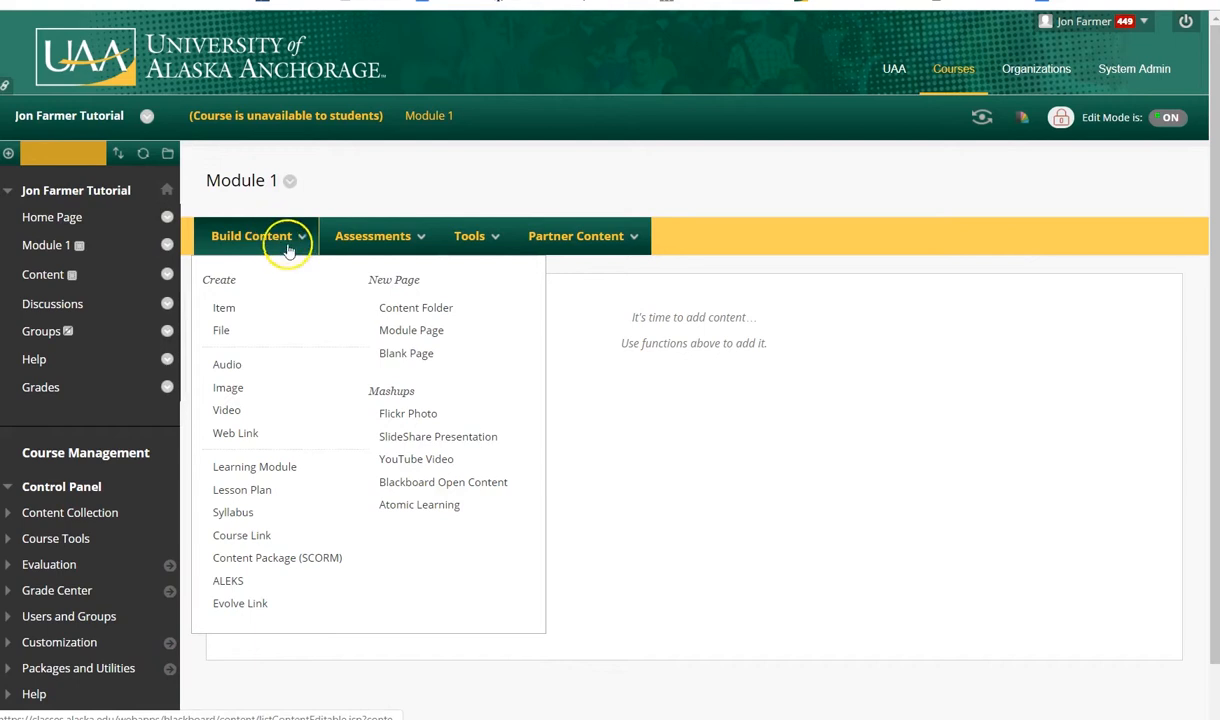
pyautogui.click(380, 250)
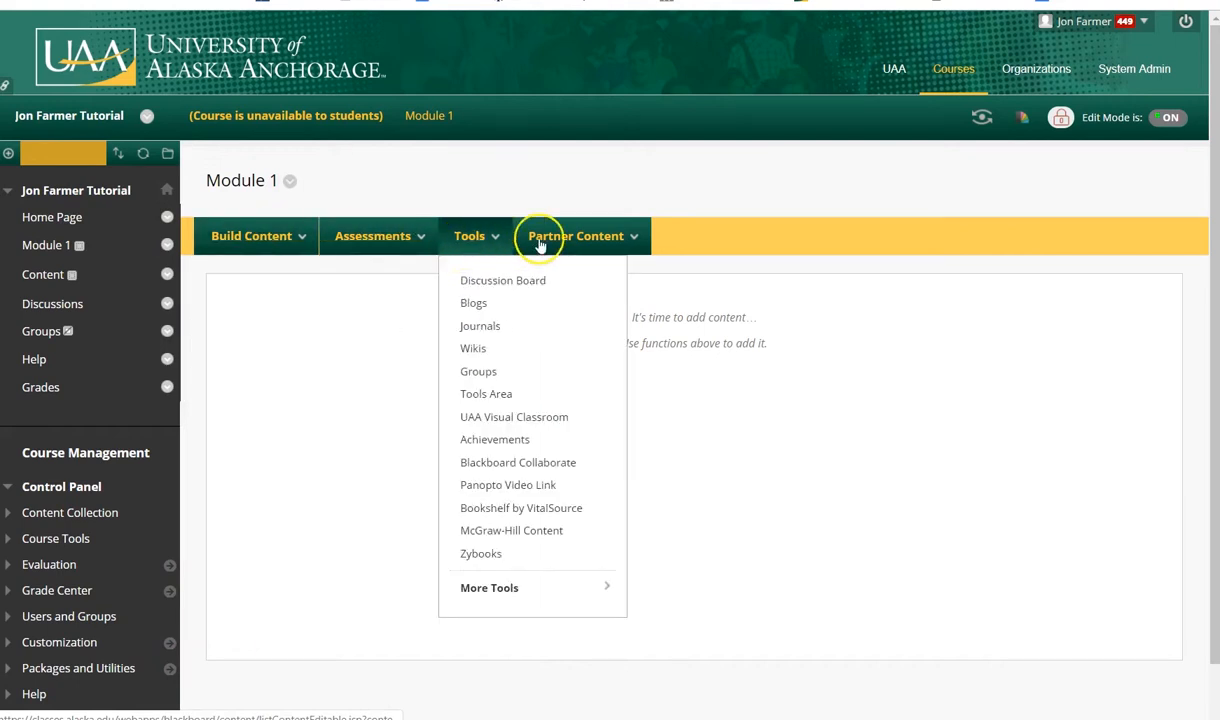
# Review the item types that can be added to the course menu, viewing the Home Page and Module 1 as examples
pyautogui.click(10, 154)
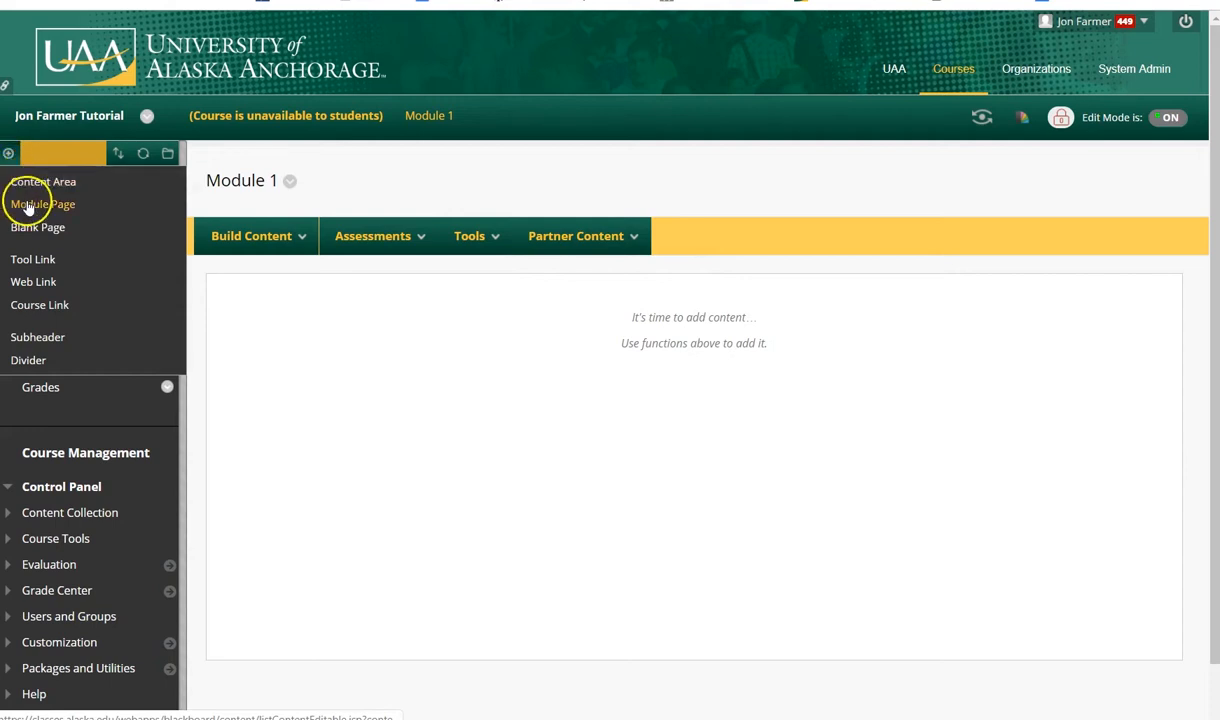
pyautogui.click(78, 212)
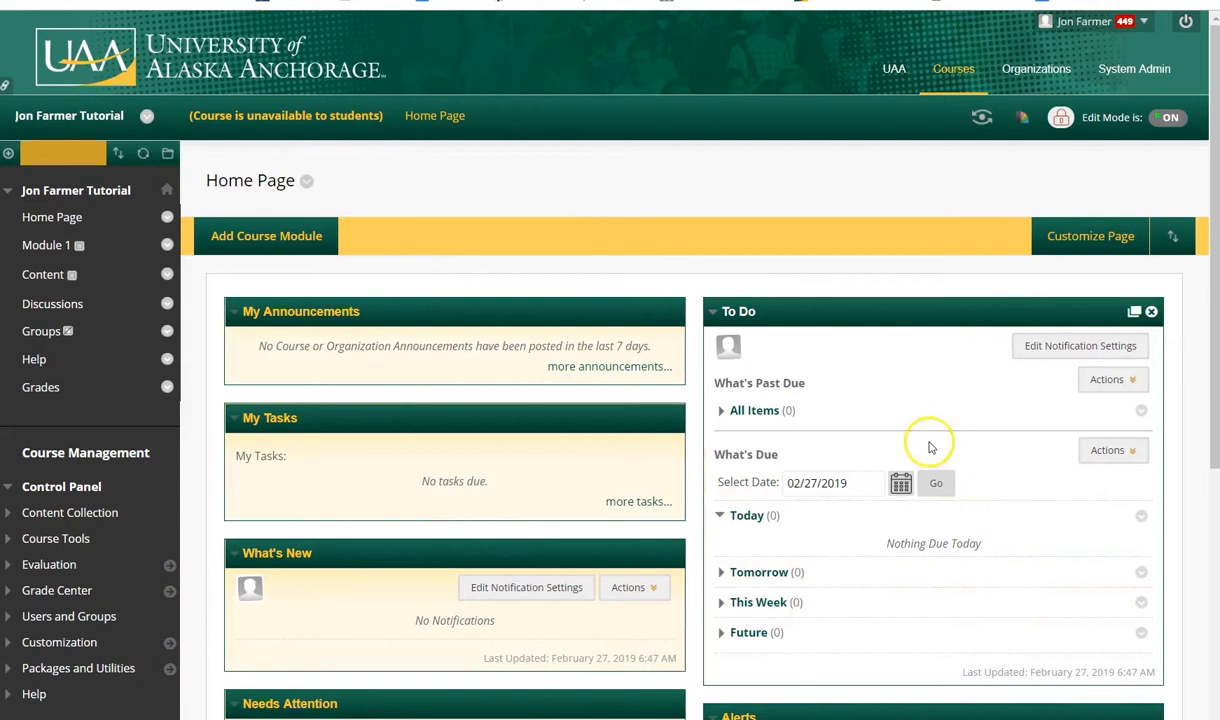
pyautogui.click(9, 155)
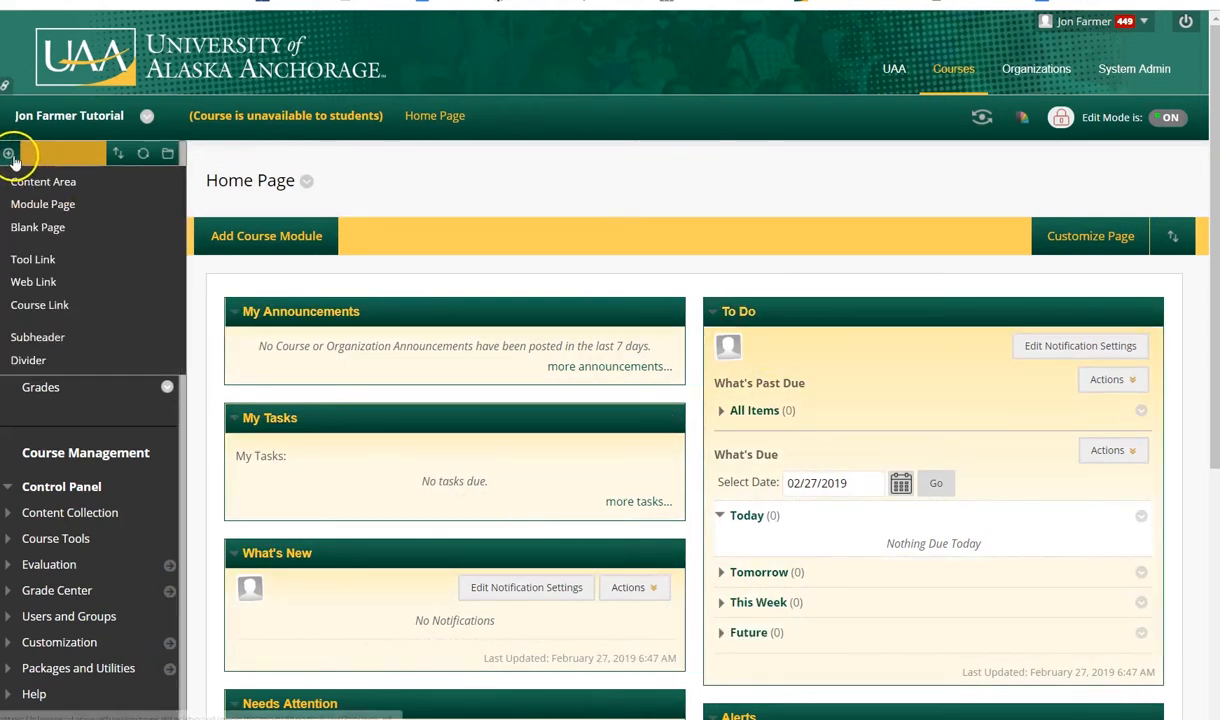
pyautogui.click(40, 308)
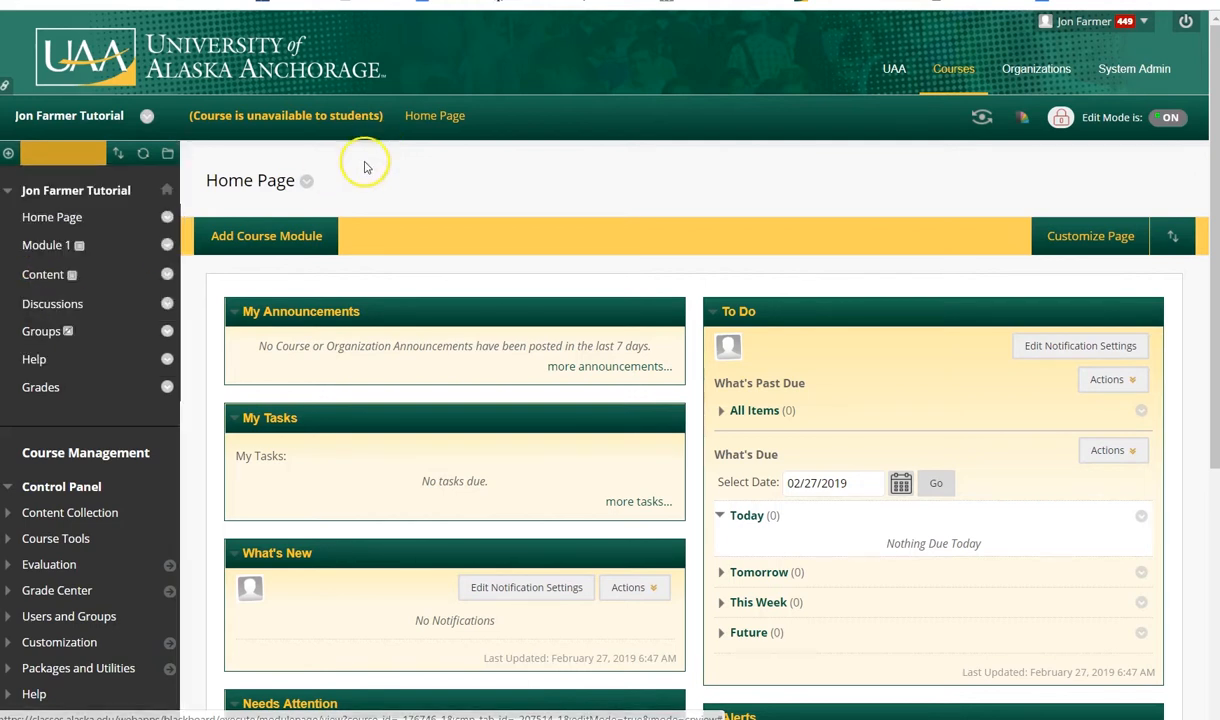
pyautogui.click(70, 244)
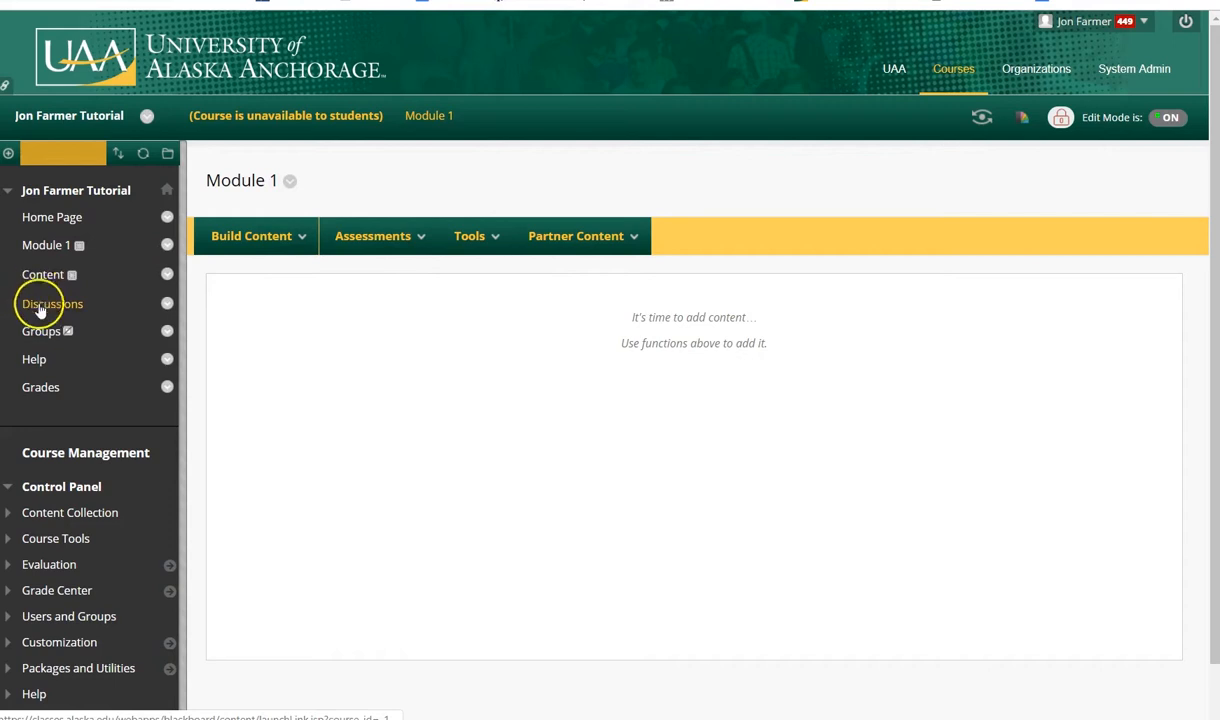
pyautogui.click(8, 153)
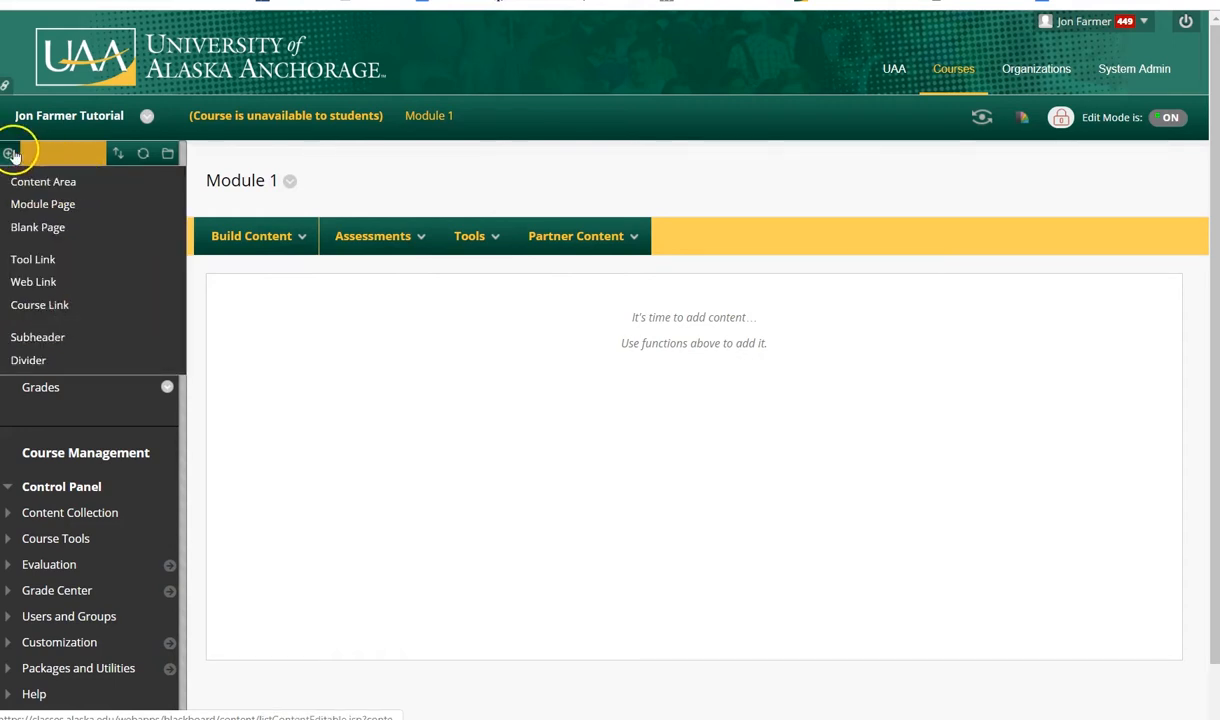
pyautogui.click(40, 306)
pyautogui.click(212, 222)
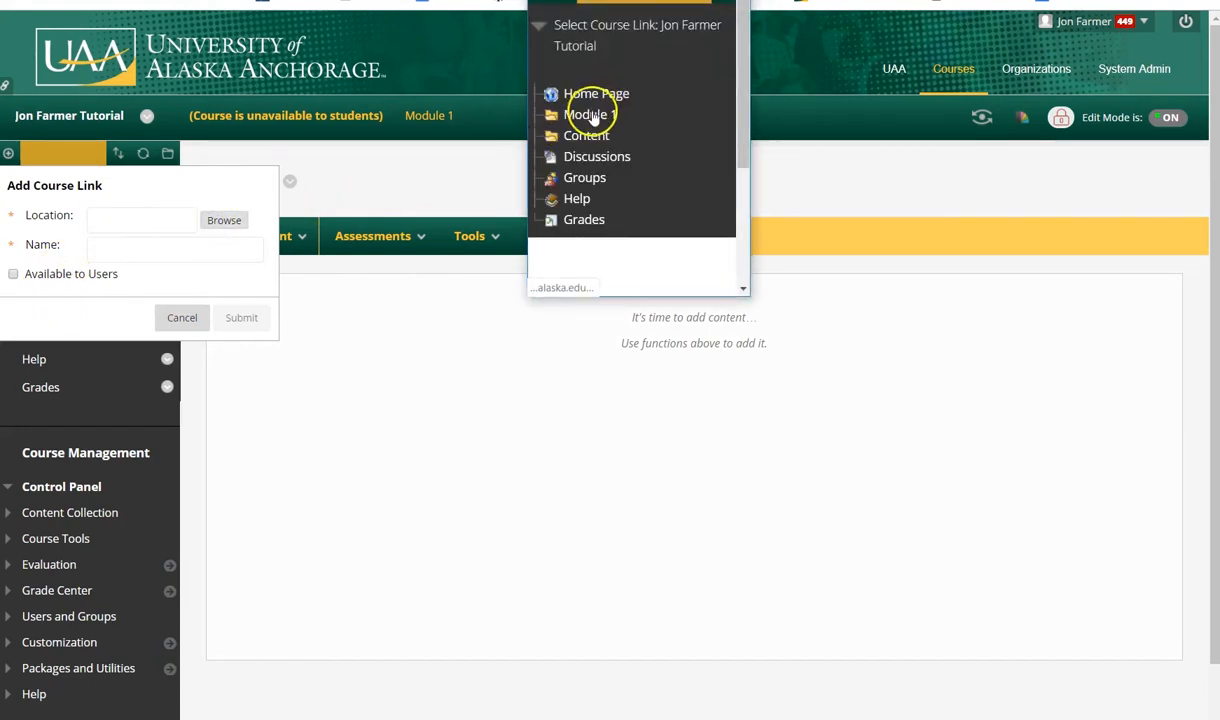
pyautogui.click(590, 115)
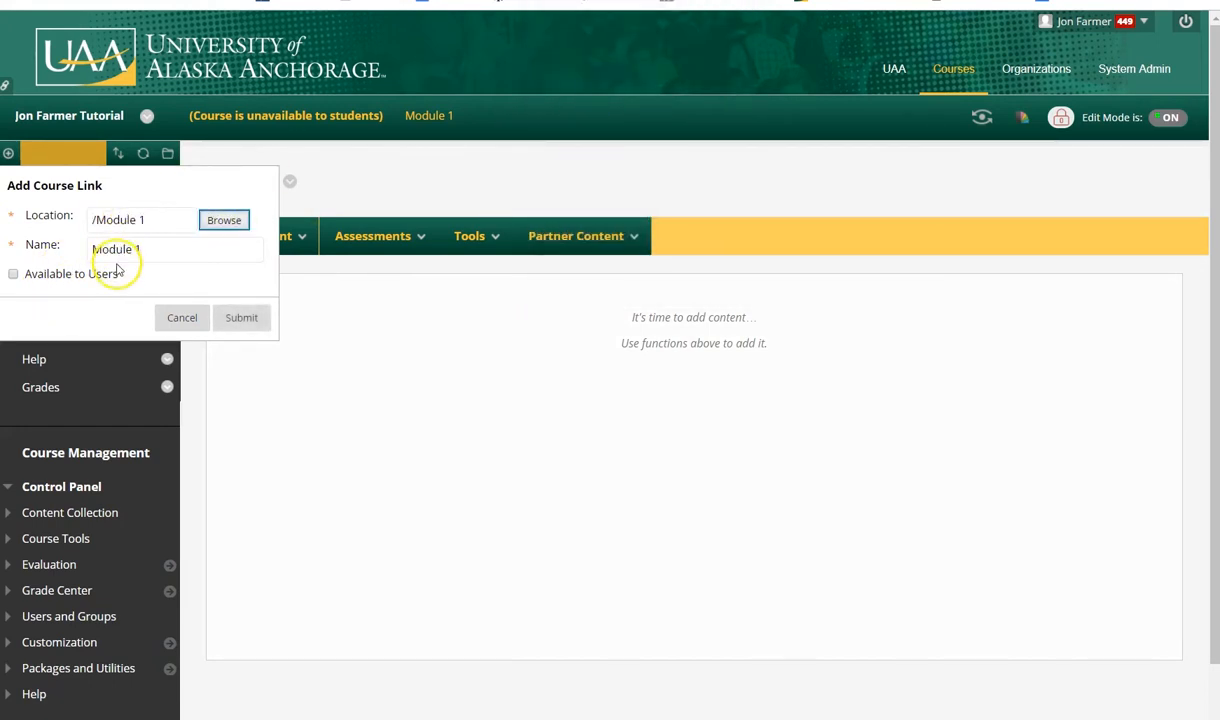
pyautogui.click(159, 250)
pyautogui.click(188, 316)
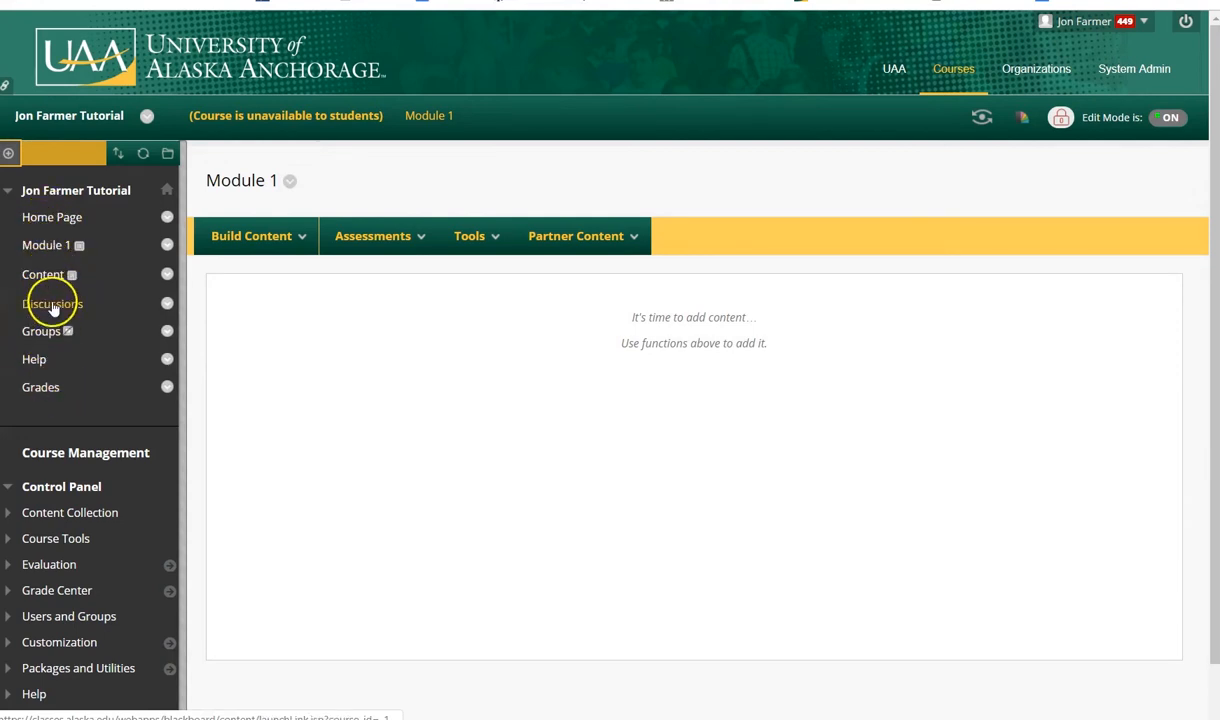
# Add two dividers to the course menu, placing one between Home Page and Module 1 and the other between Content and Discussions
pyautogui.click(8, 153)
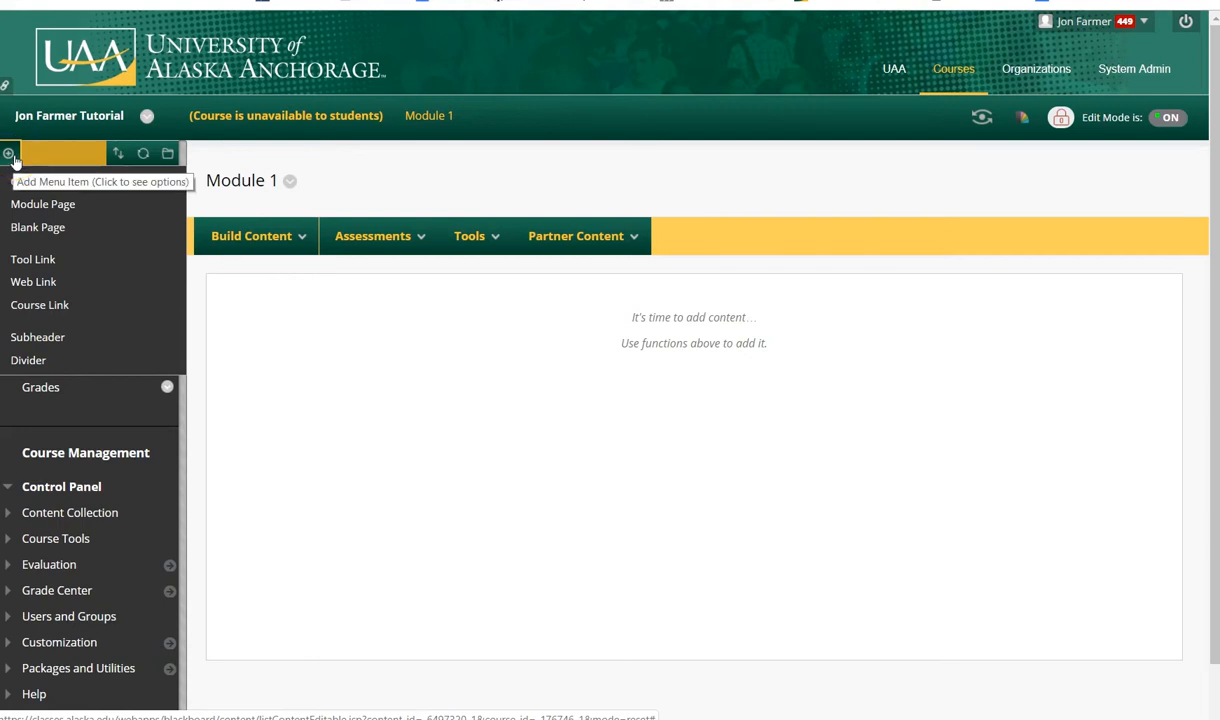
pyautogui.click(44, 358)
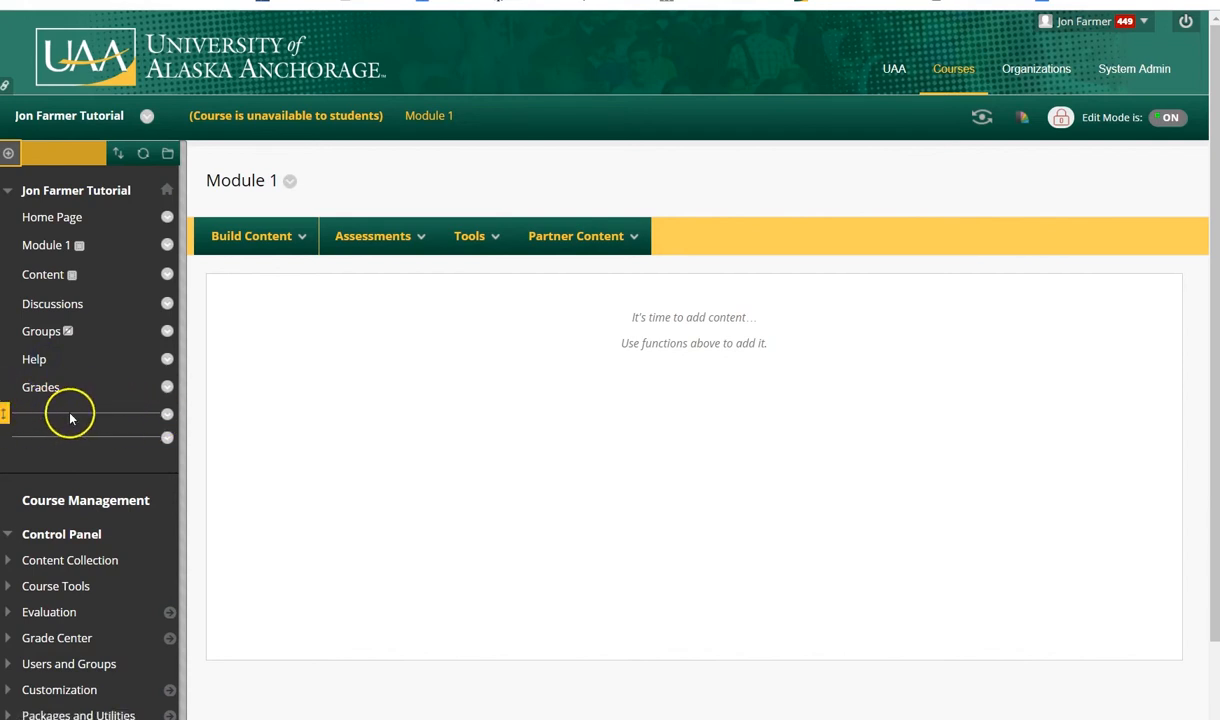
pyautogui.moveTo(9, 413); pyautogui.dragTo(10, 241)
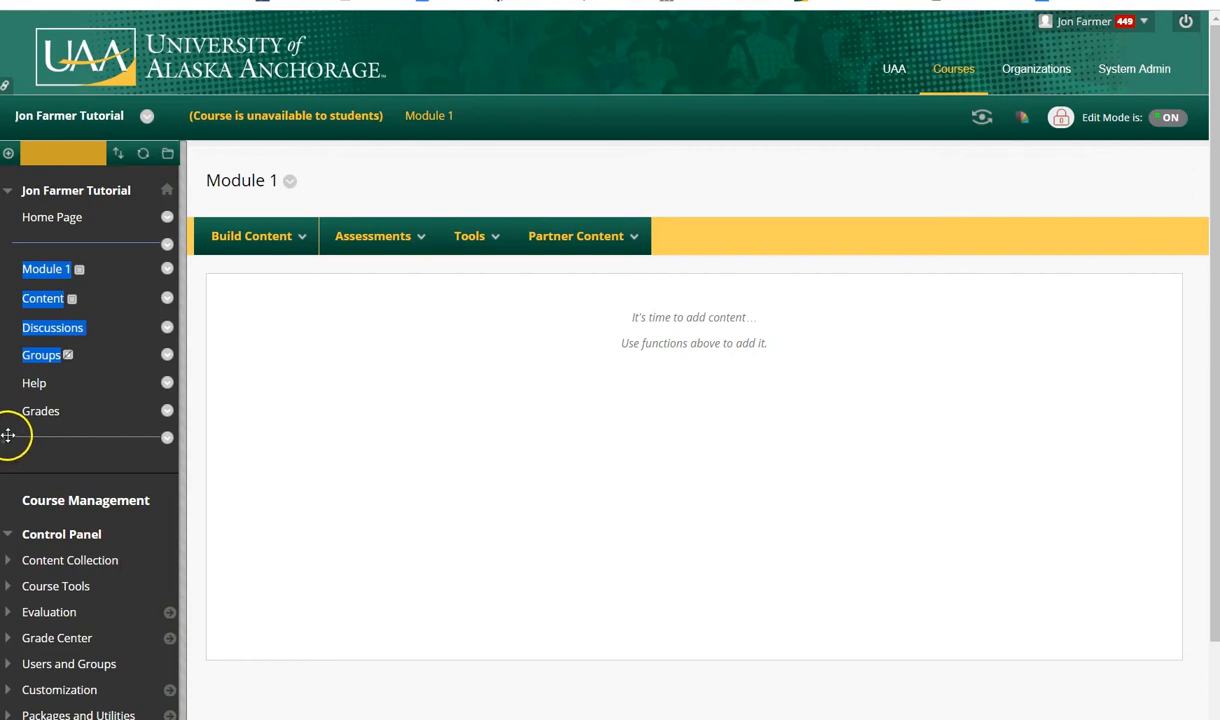
pyautogui.moveTo(8, 434); pyautogui.dragTo(8, 326)
pyautogui.click(424, 370)
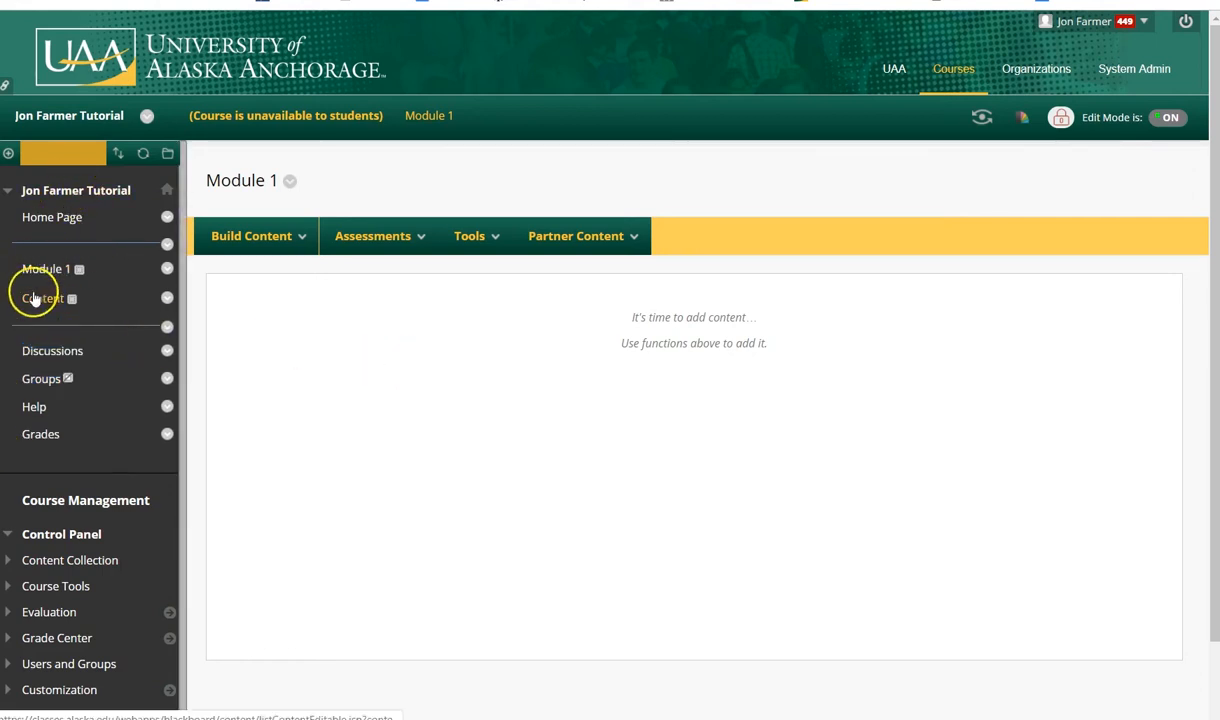